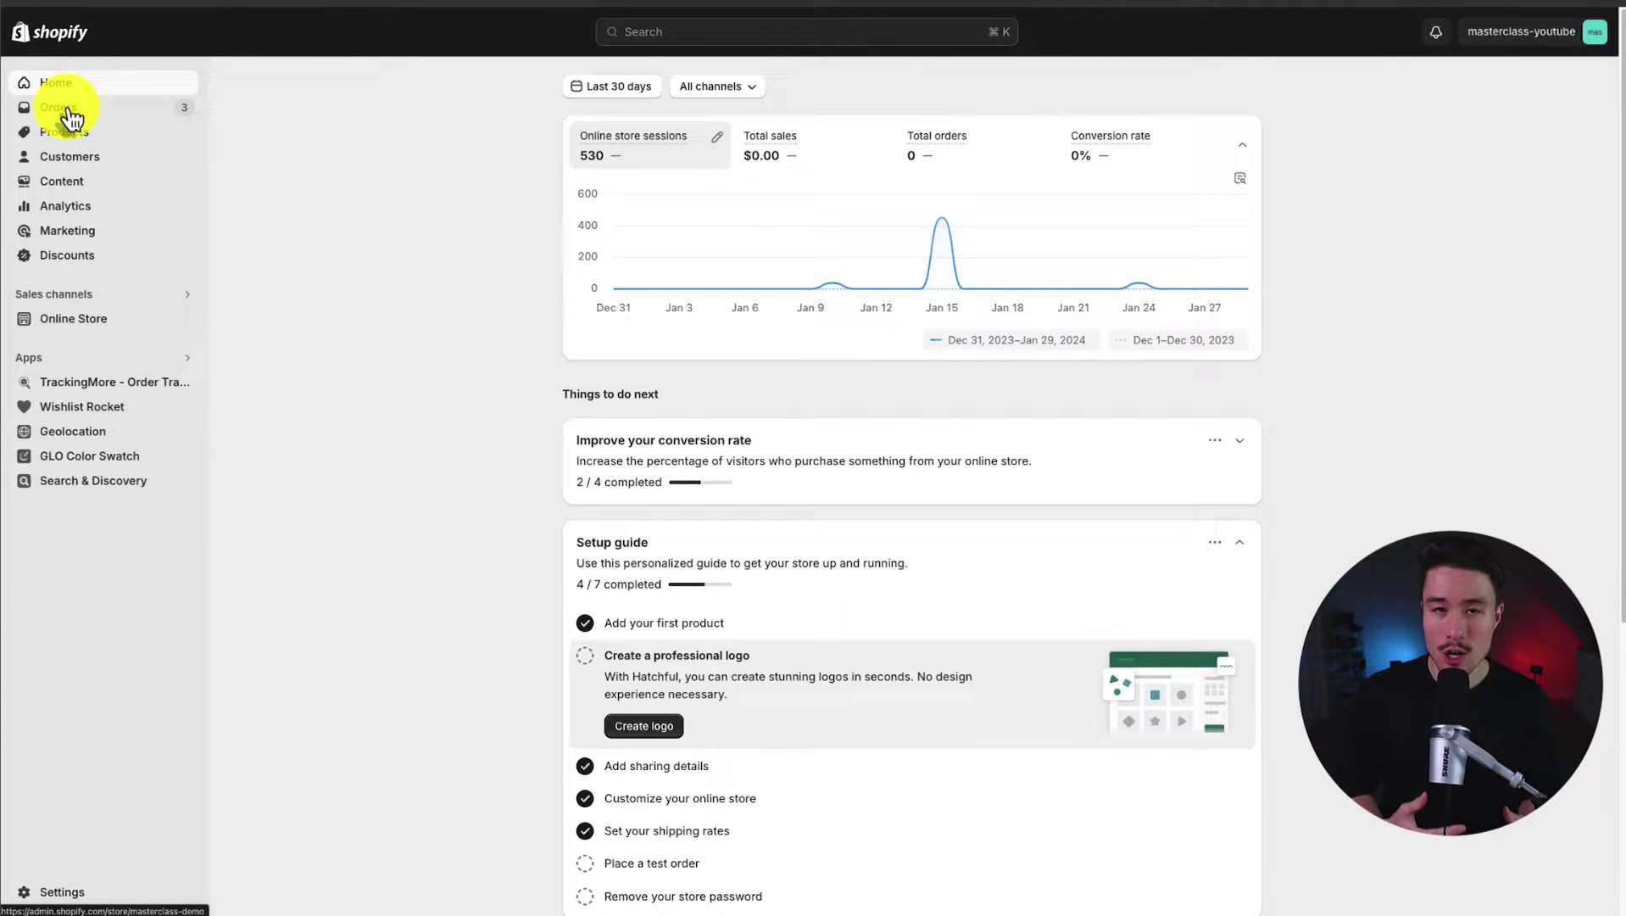
Go to Online Store themes and open the '...' actions menu for the current Sense theme
left_click(96, 320)
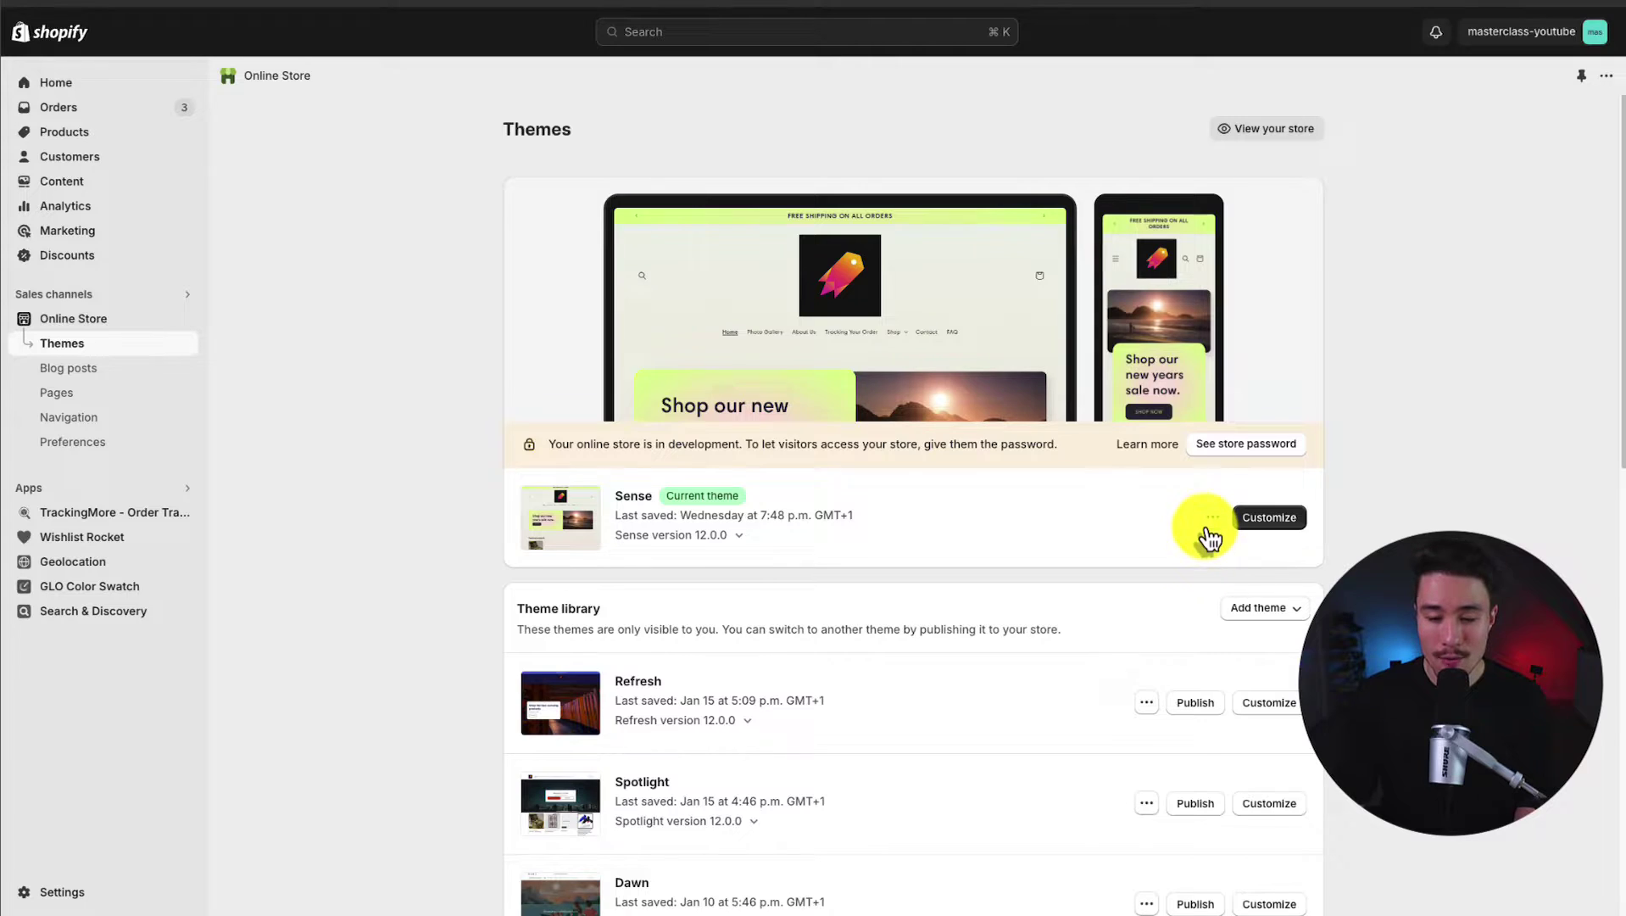
left_click(1207, 521)
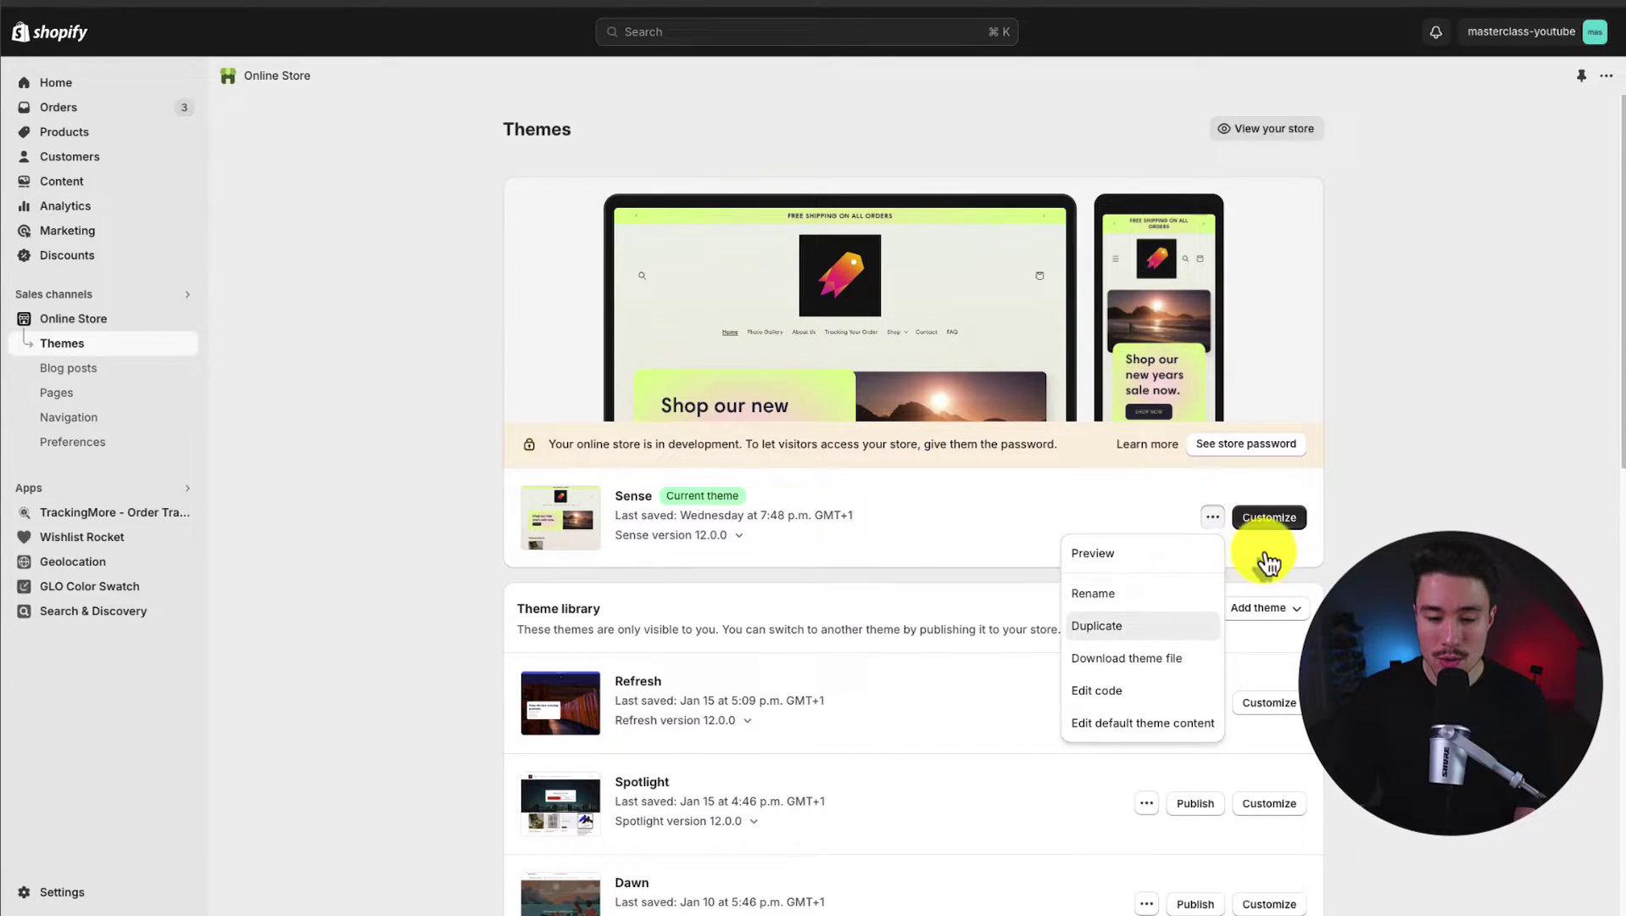
left_click(1317, 585)
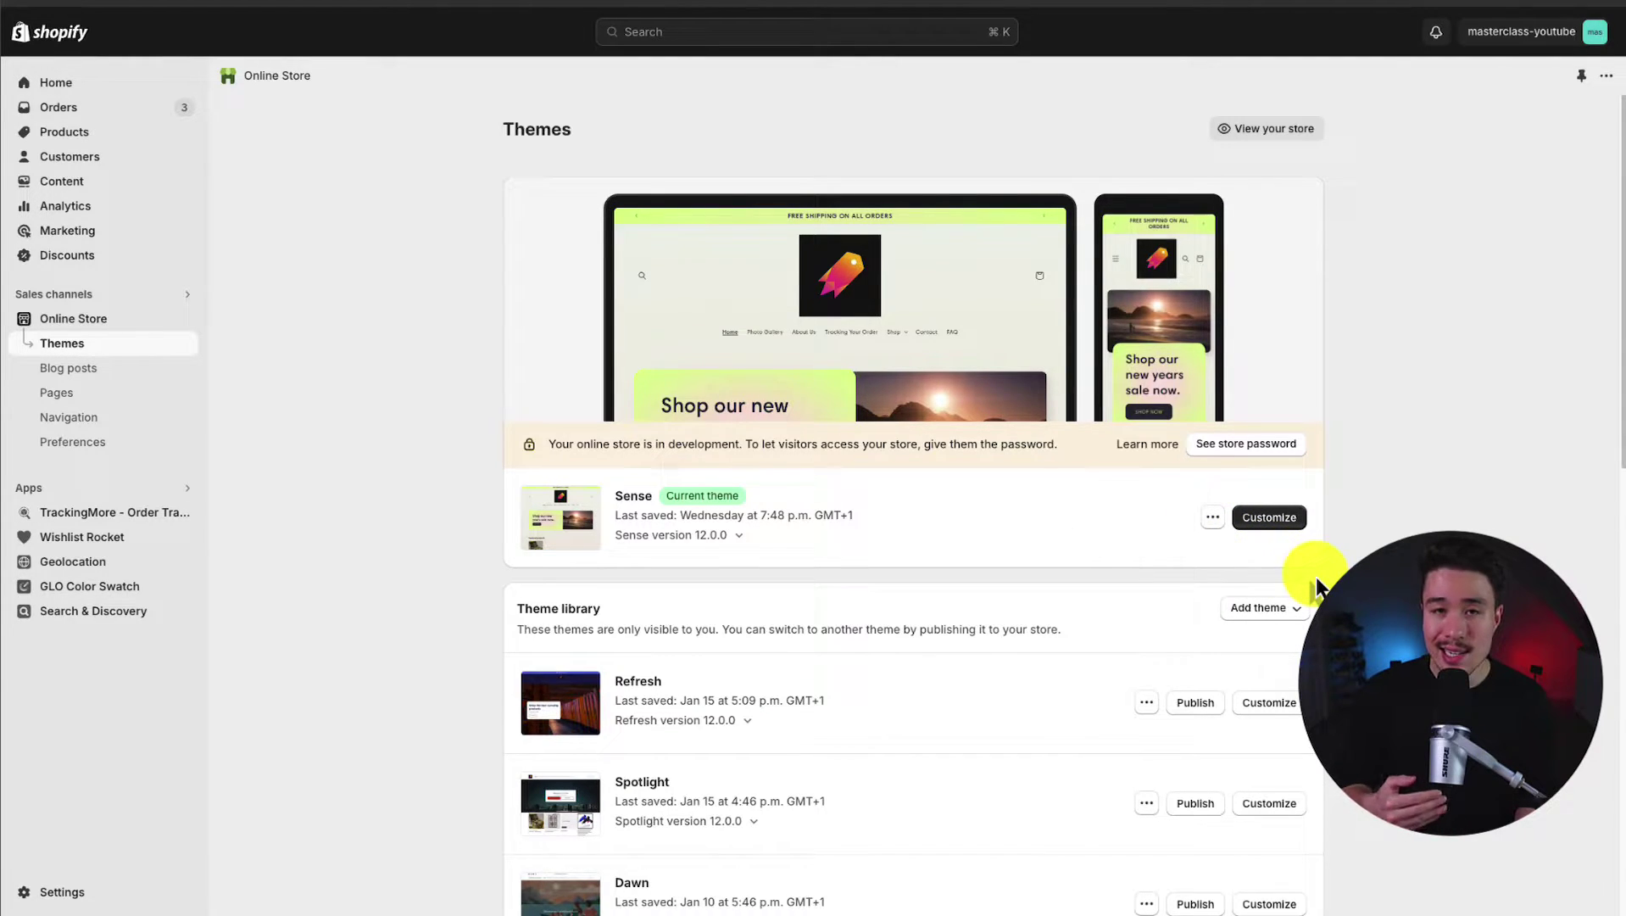
left_click(1212, 519)
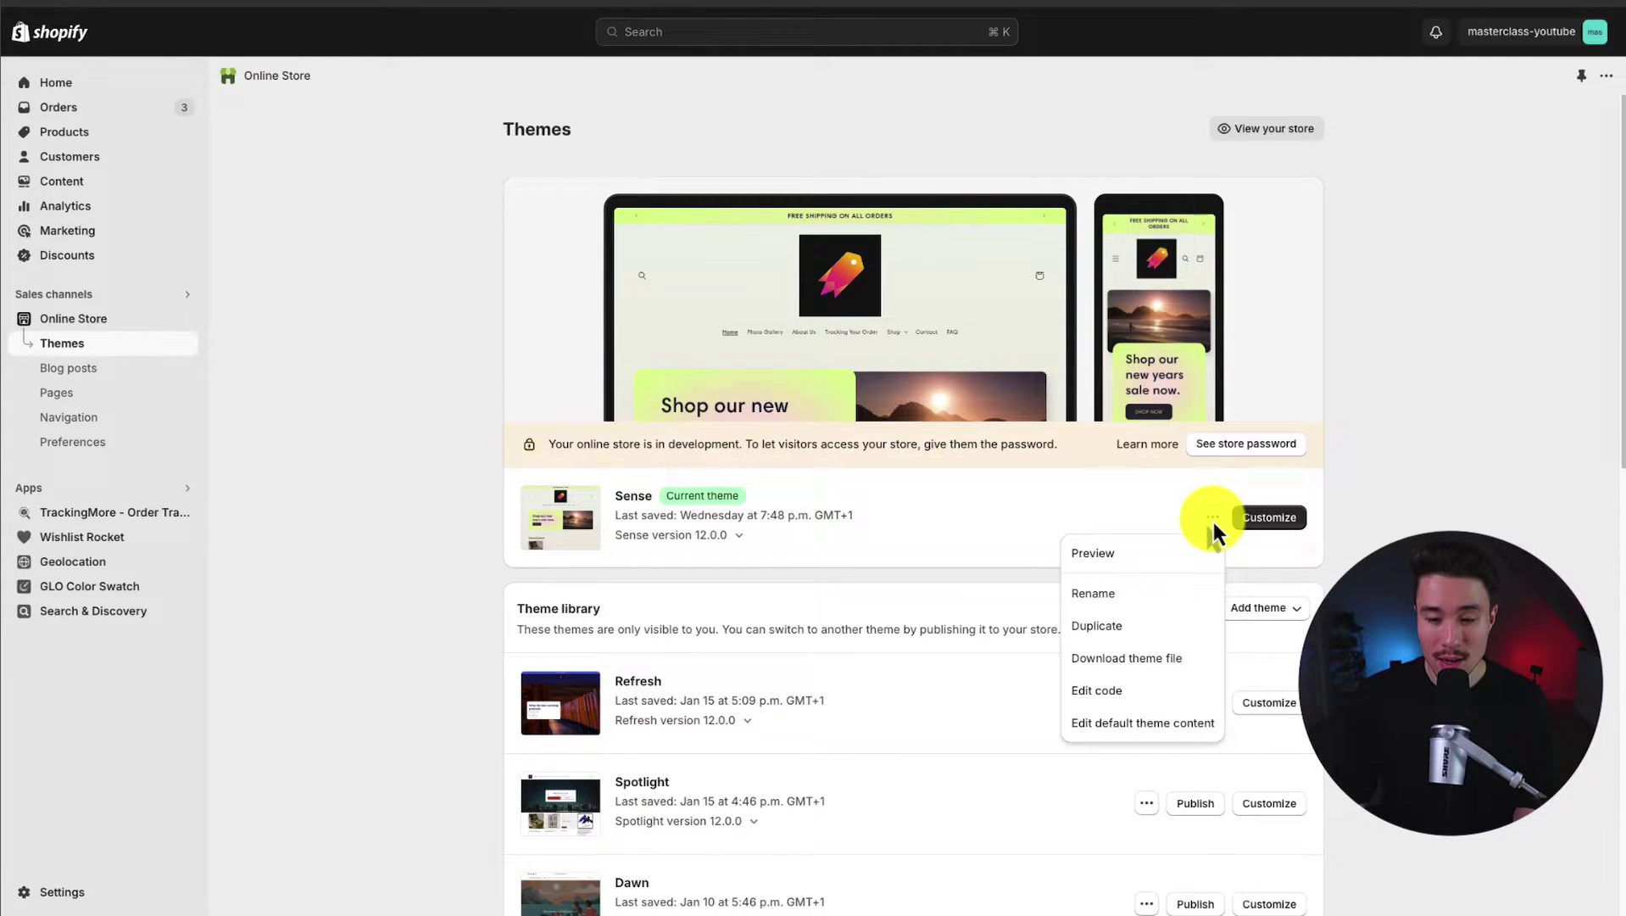
Open Edit code for Sense, search files for 'theme' and open Layout/theme.liquid
left_click(1126, 692)
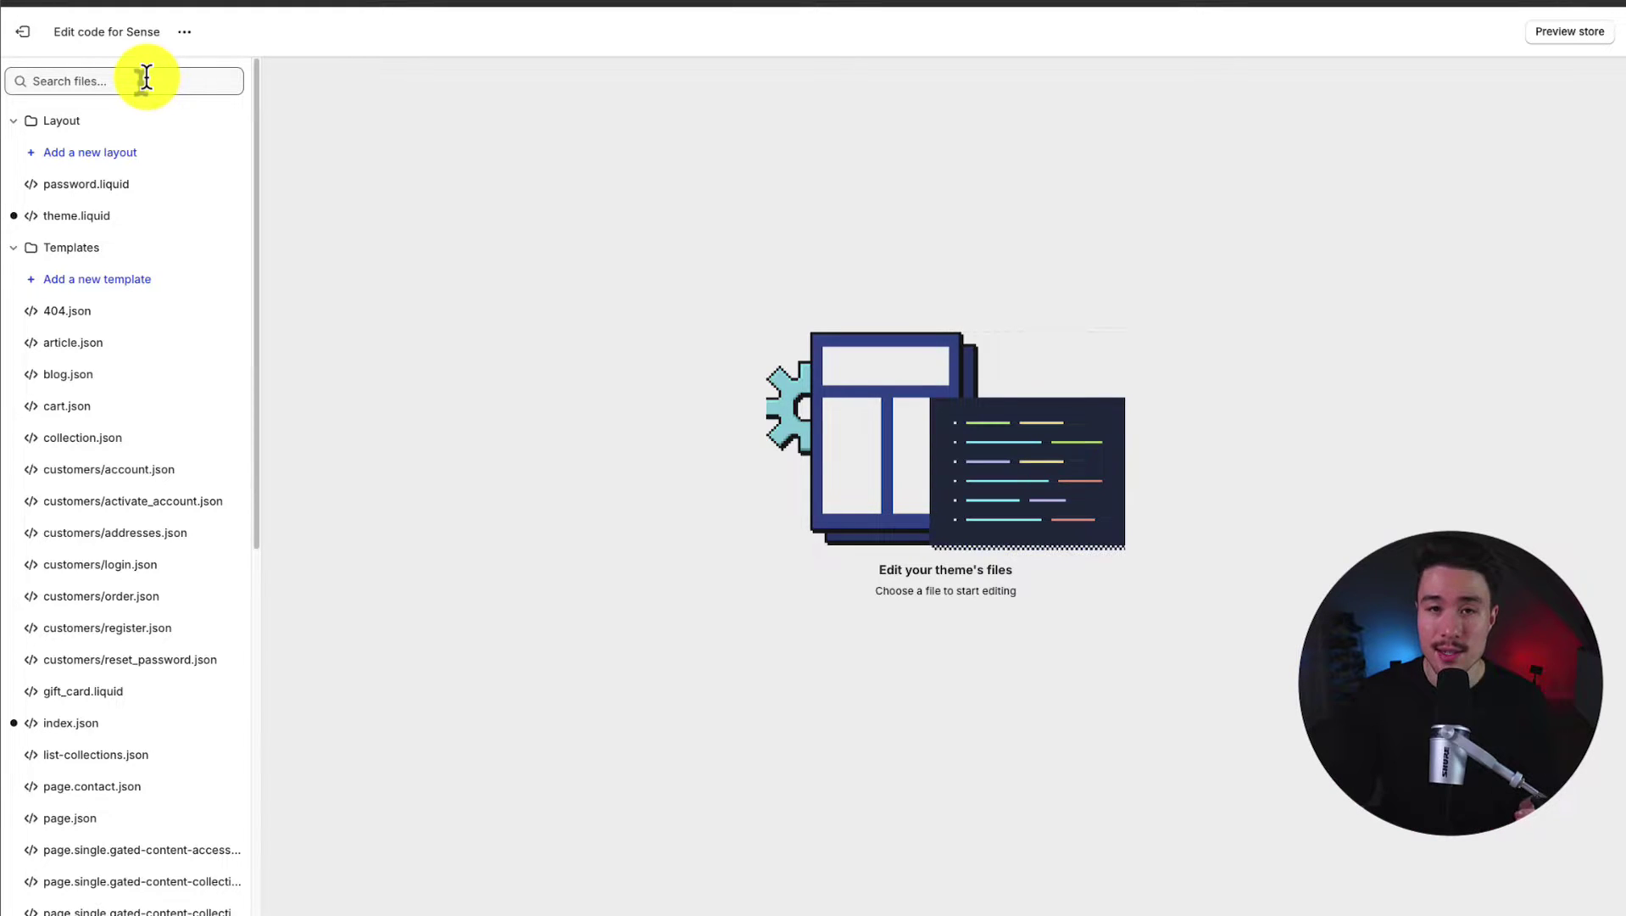
left_click(91, 85)
type("thee")
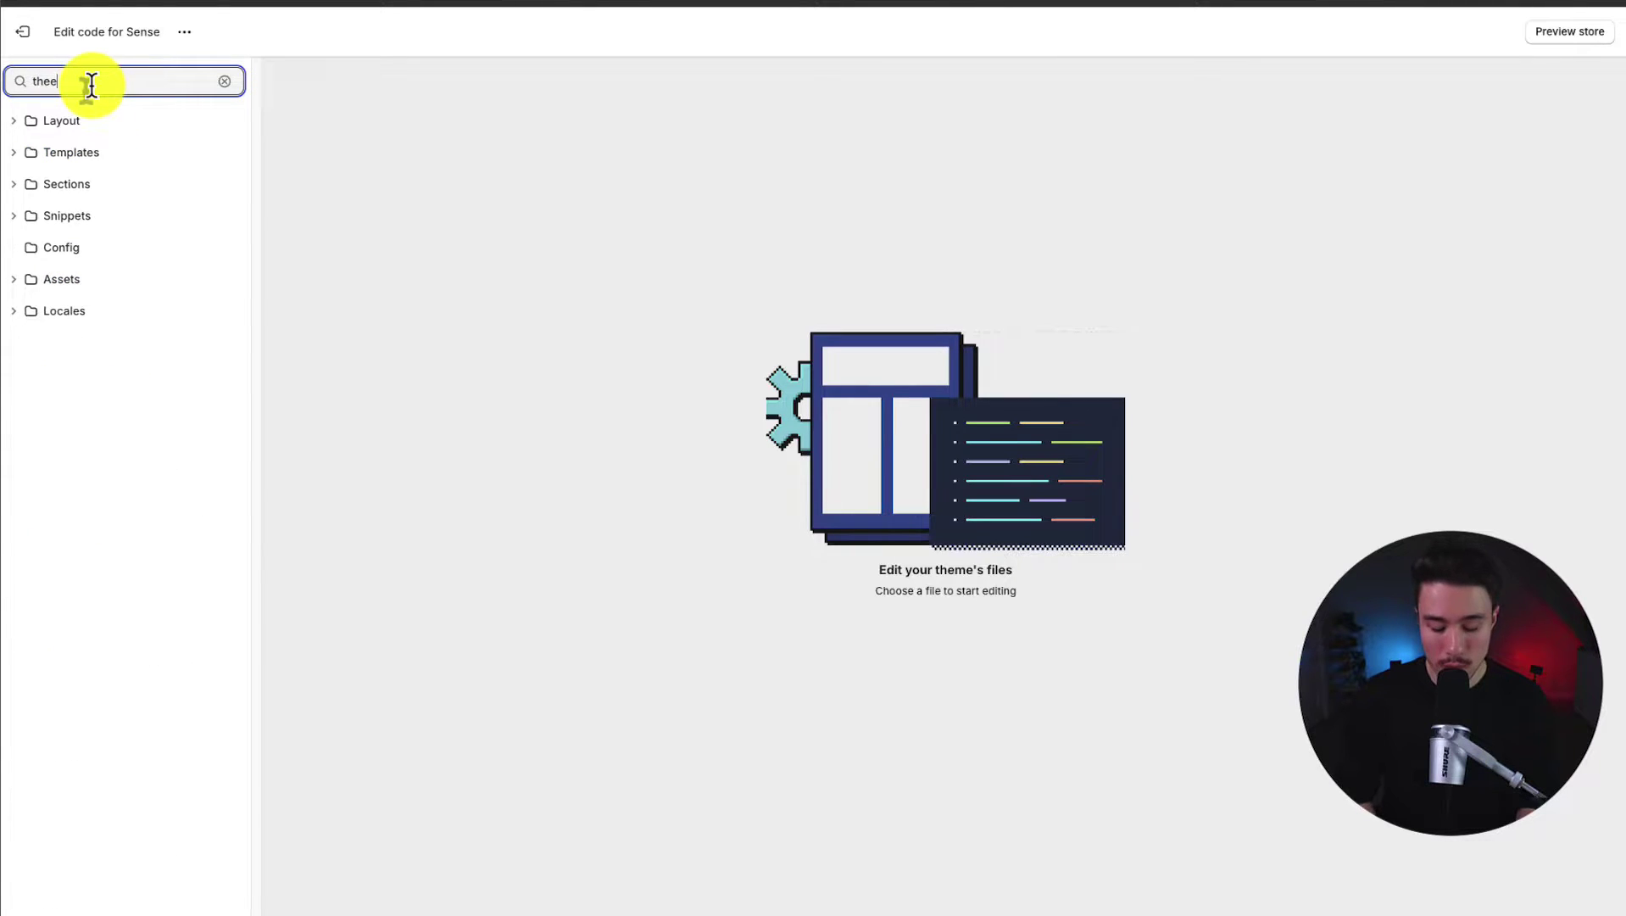
key("BackSpace")
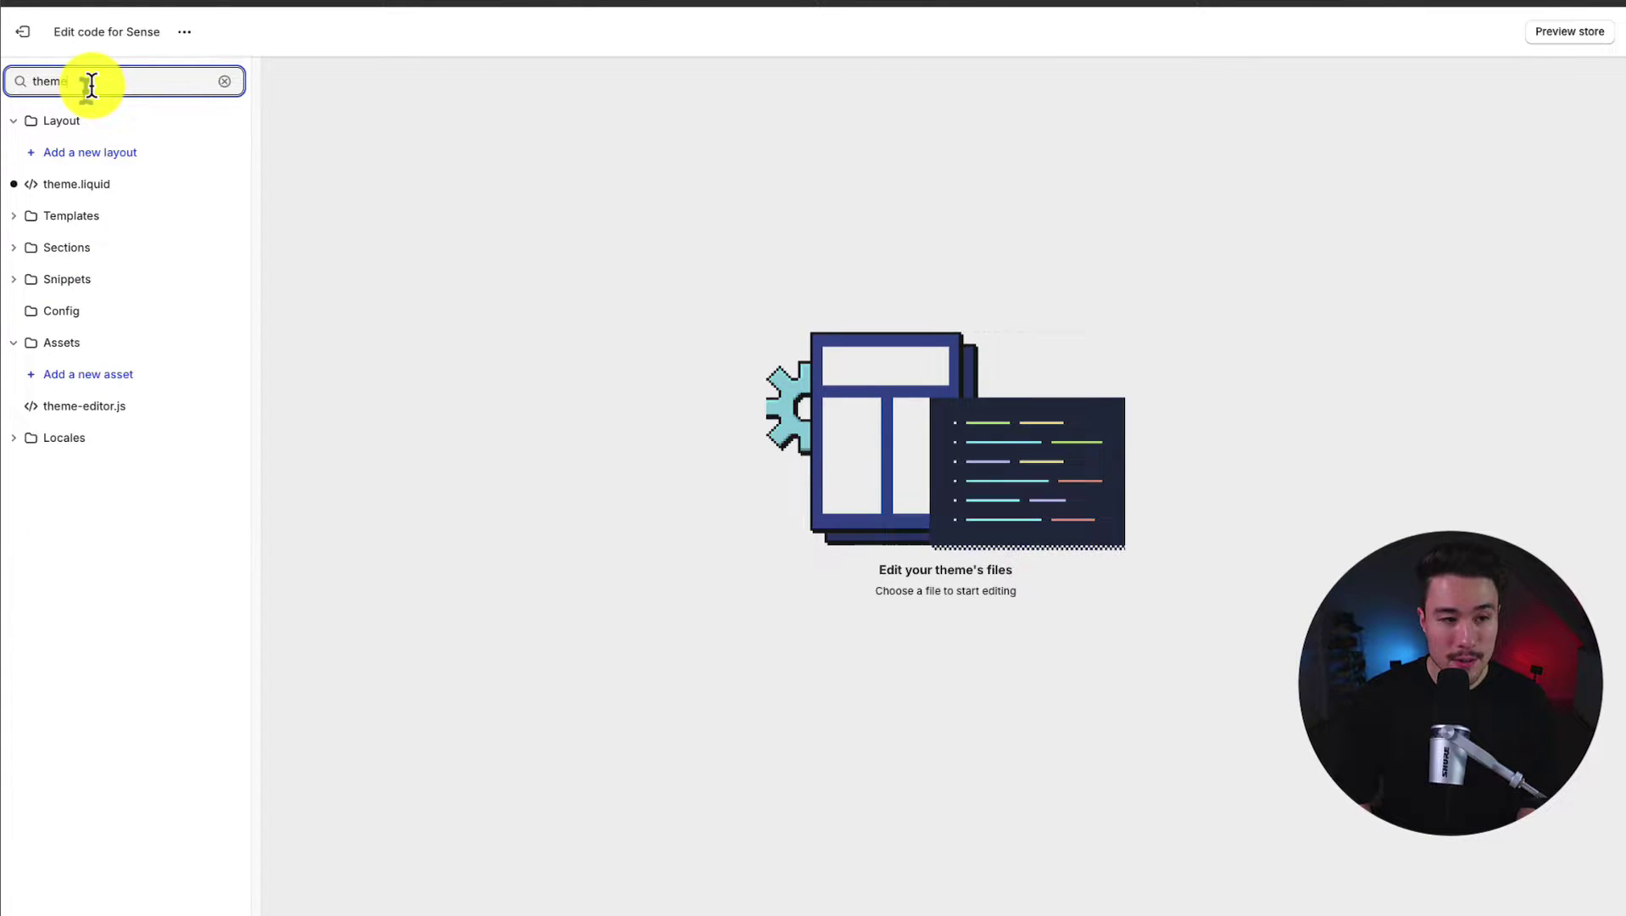
left_click(127, 188)
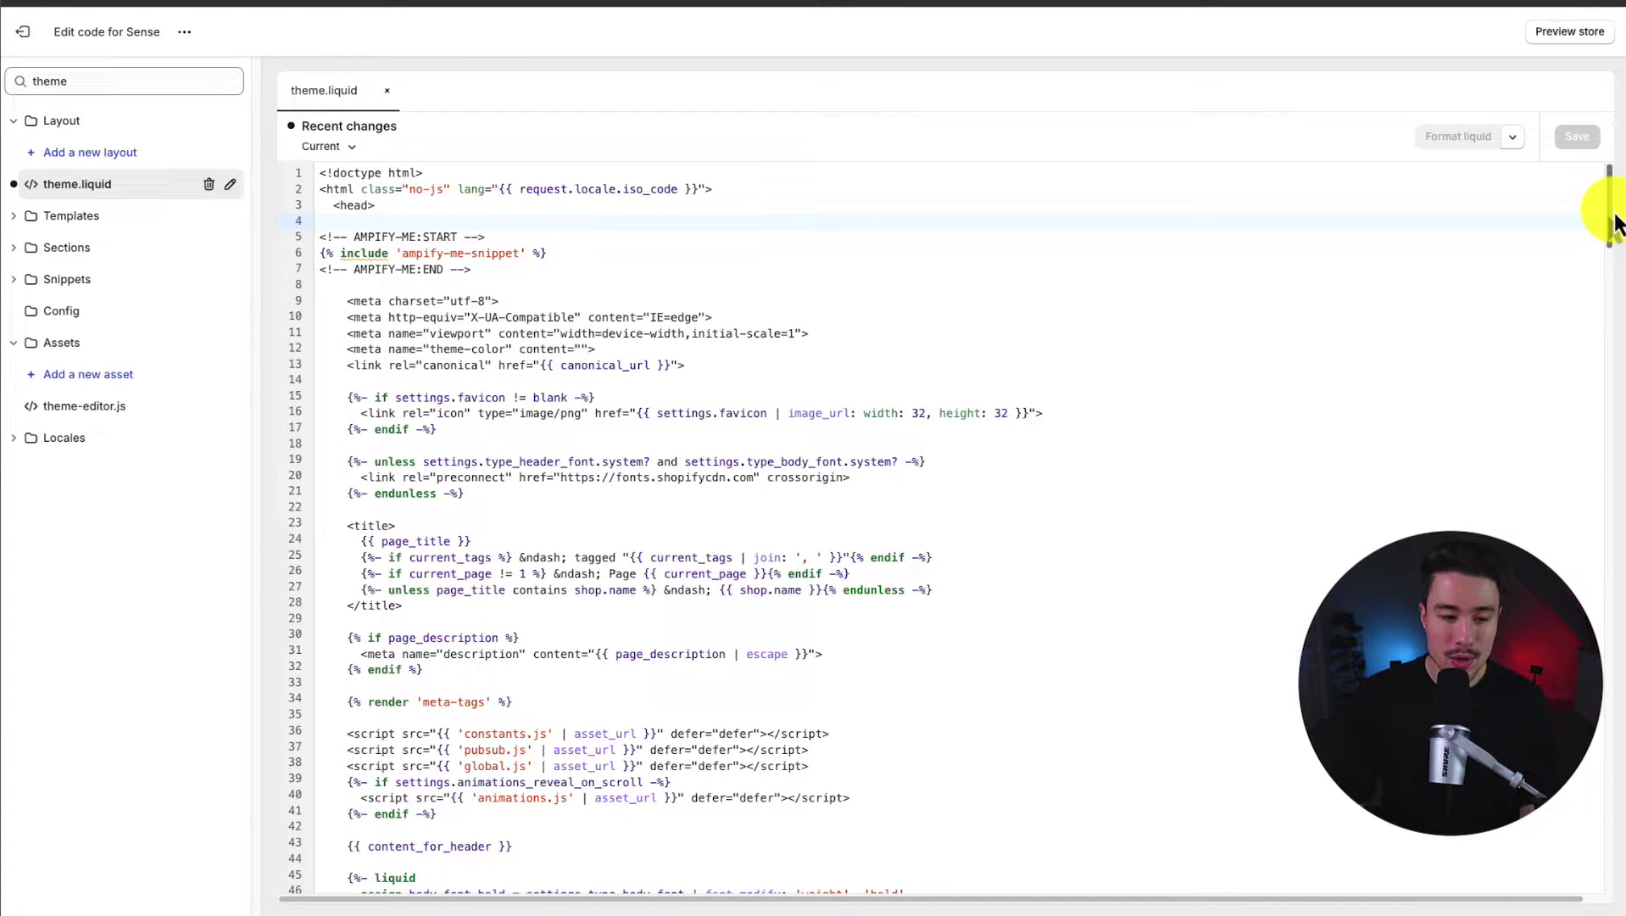
mouse_move(1616, 225)
left_mouse_down()
mouse_move(1614, 867)
mouse_move(1614, 222)
left_mouse_up()
left_click(1115, 287)
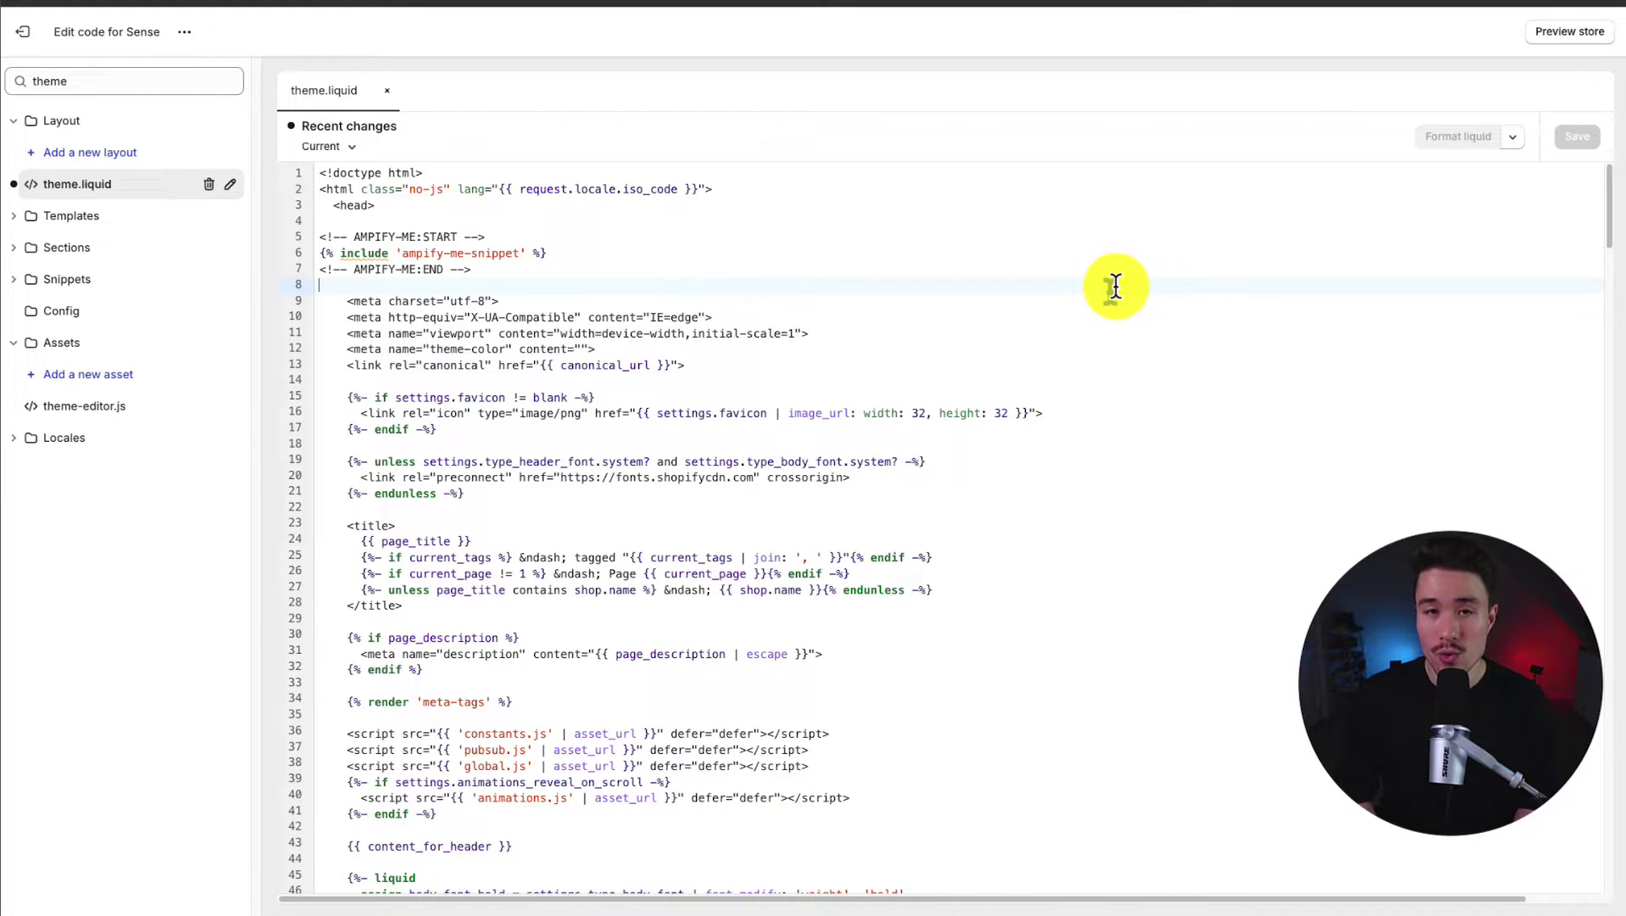
Search theme.liquid for 'facebook' to locate the Facebook Pixel Code block
key("ctrl+f")
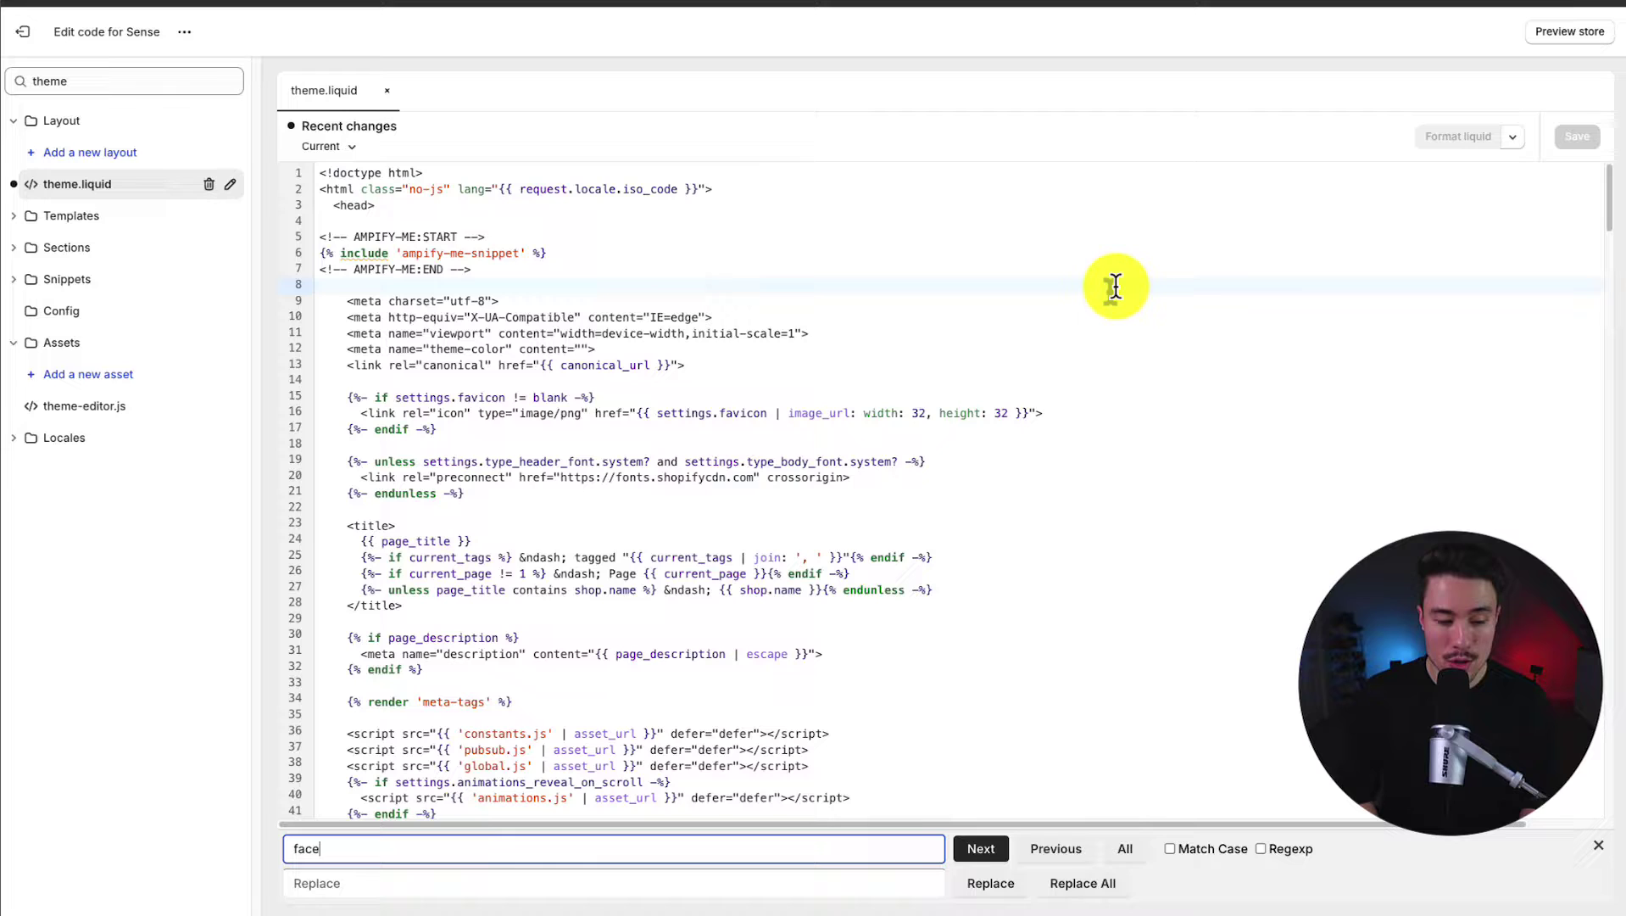
key("Return")
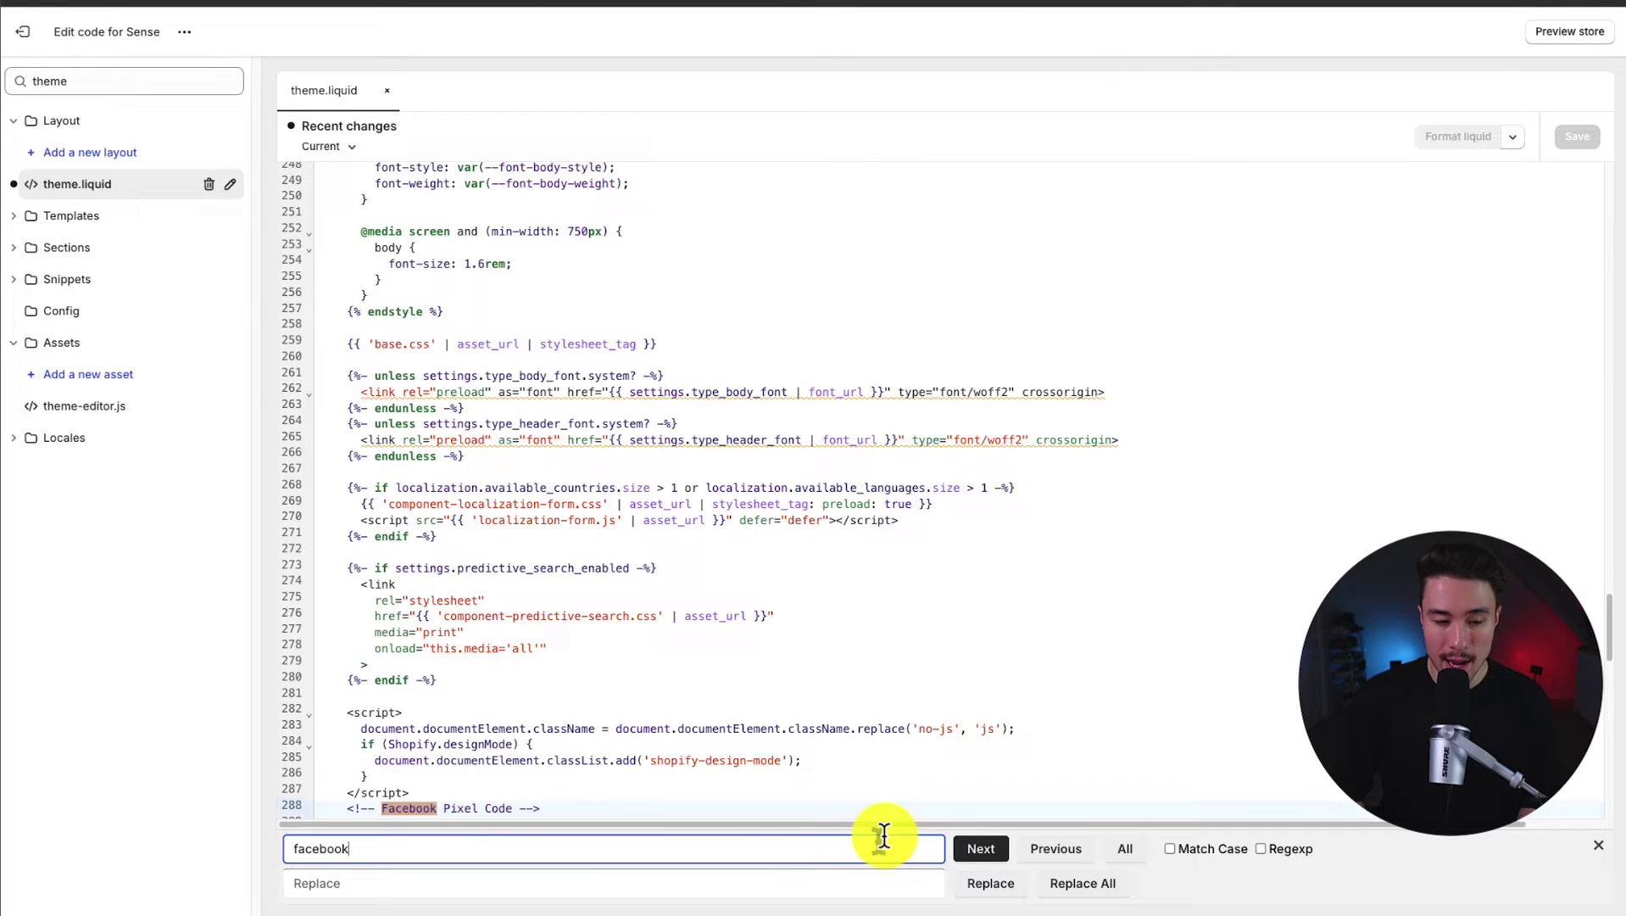
scroll(742, 678, "down", 3)
left_click_drag(1611, 662, 1615, 684)
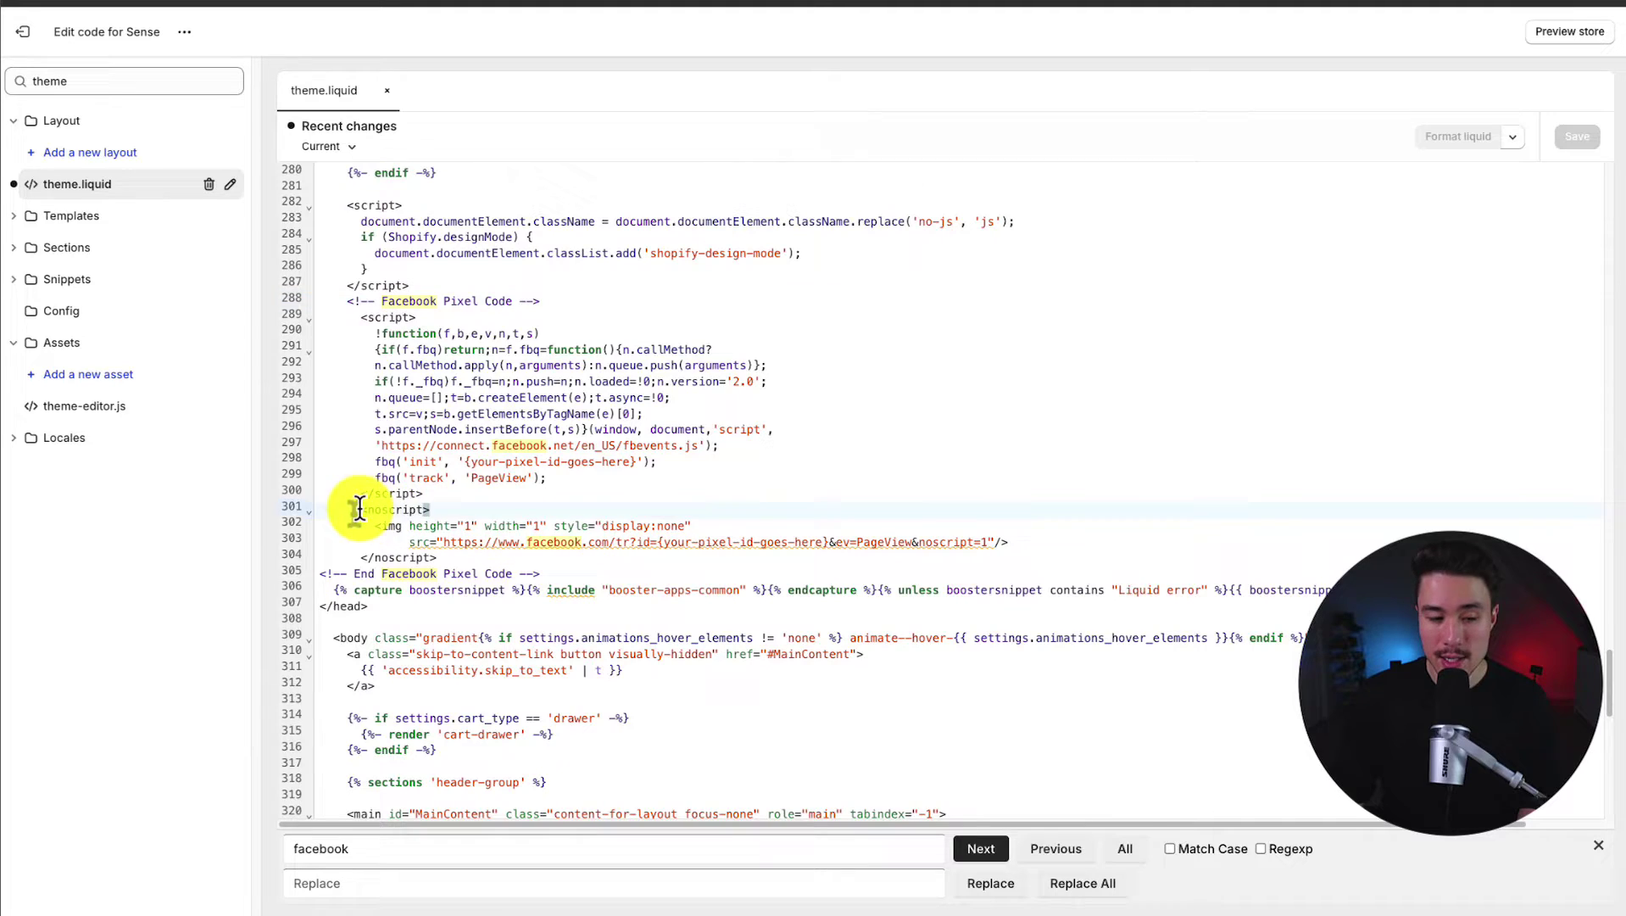
Inspect the line 288 Facebook Pixel comment and the noscript tag on line 301
left_click_drag(354, 510, 430, 509)
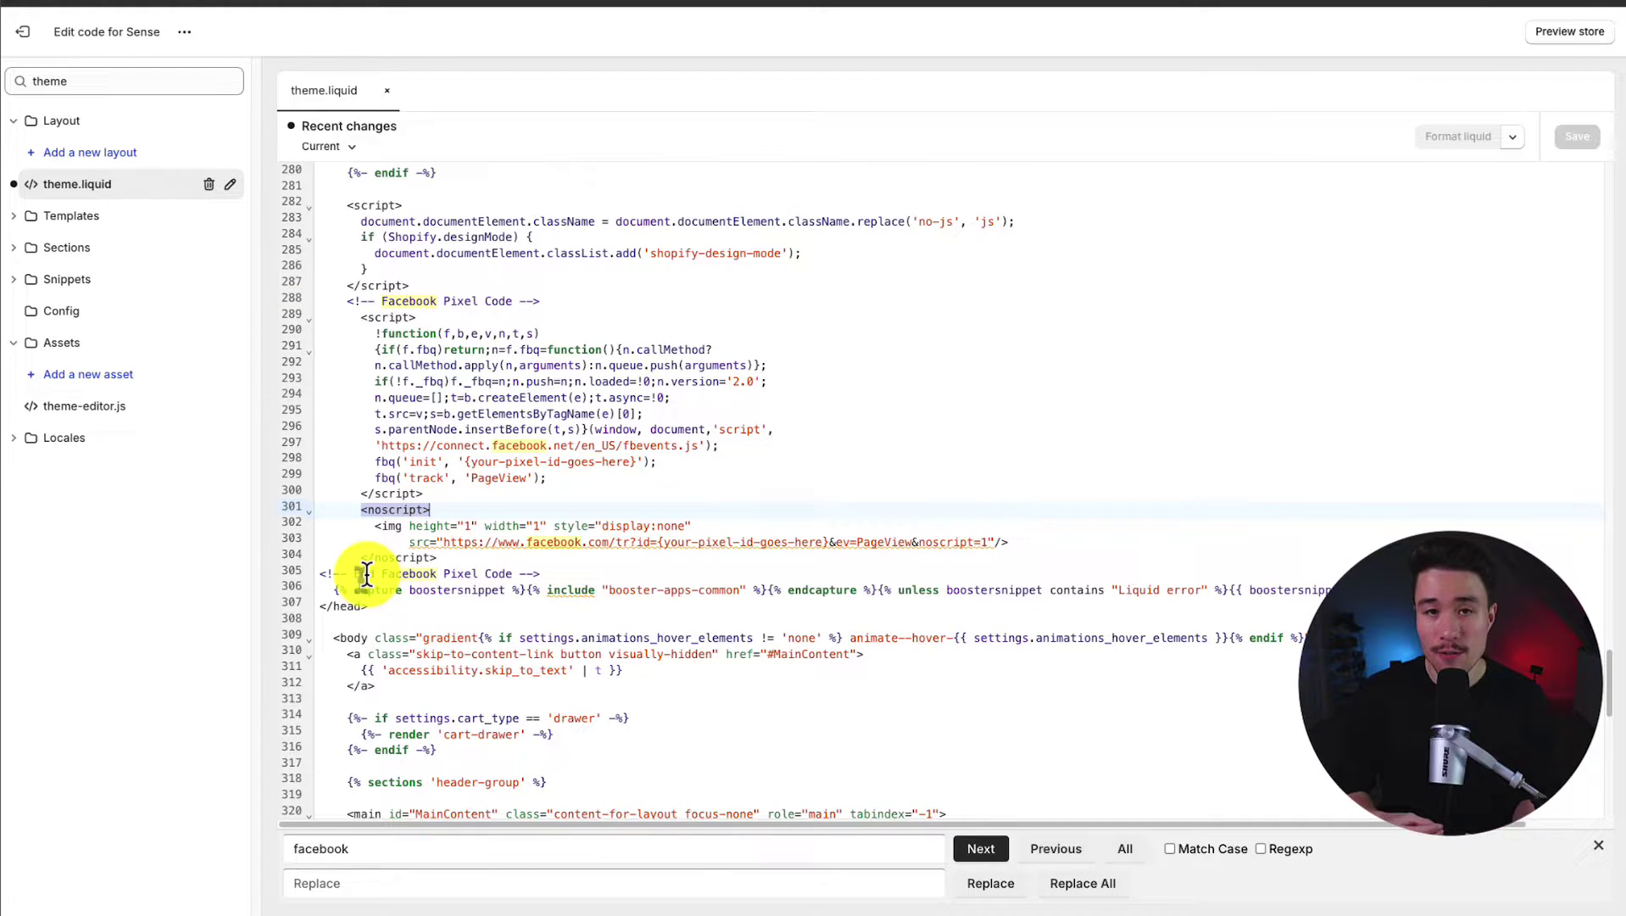
left_click(364, 396)
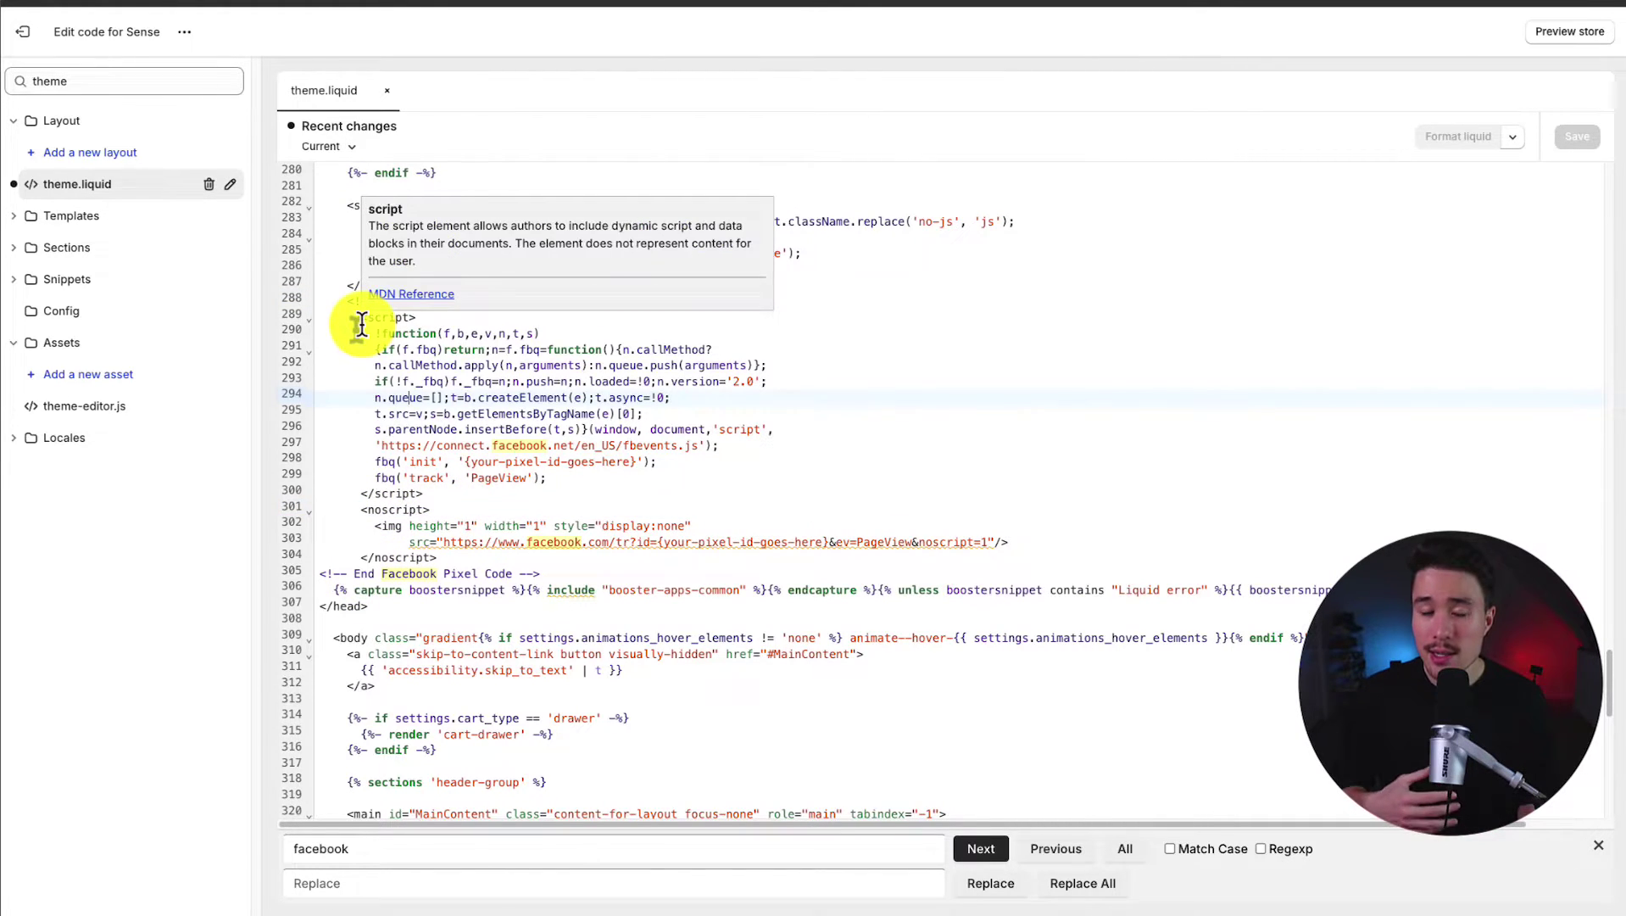
mouse_move(346, 301)
left_mouse_down()
mouse_move(549, 302)
mouse_move(350, 296)
left_mouse_up()
left_click(345, 303)
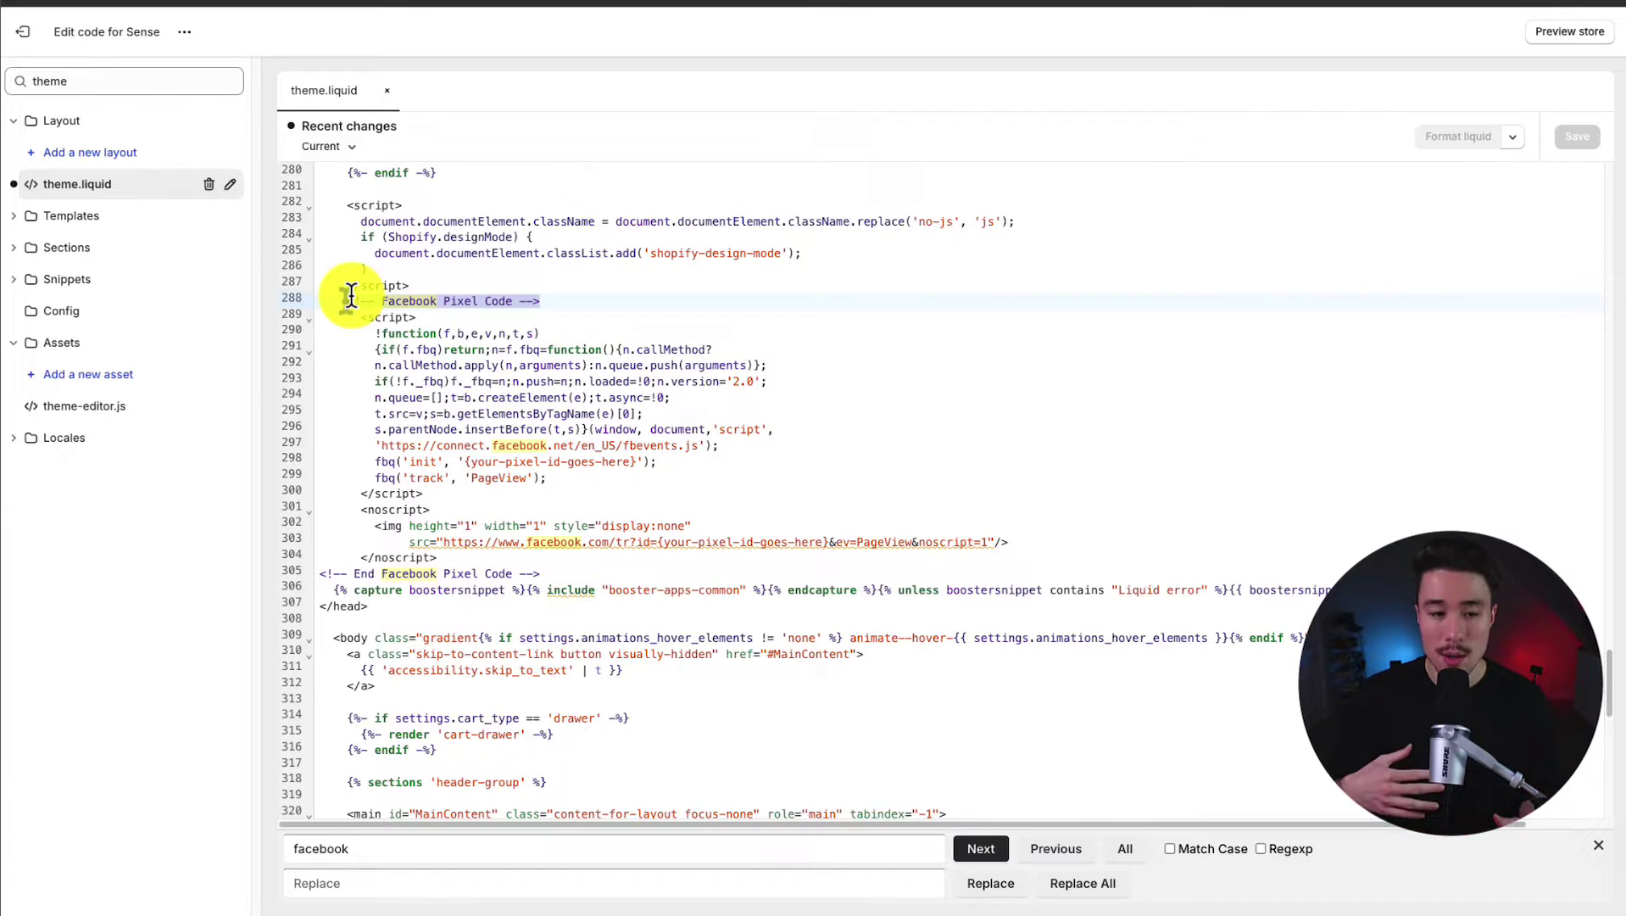
left_click(321, 574)
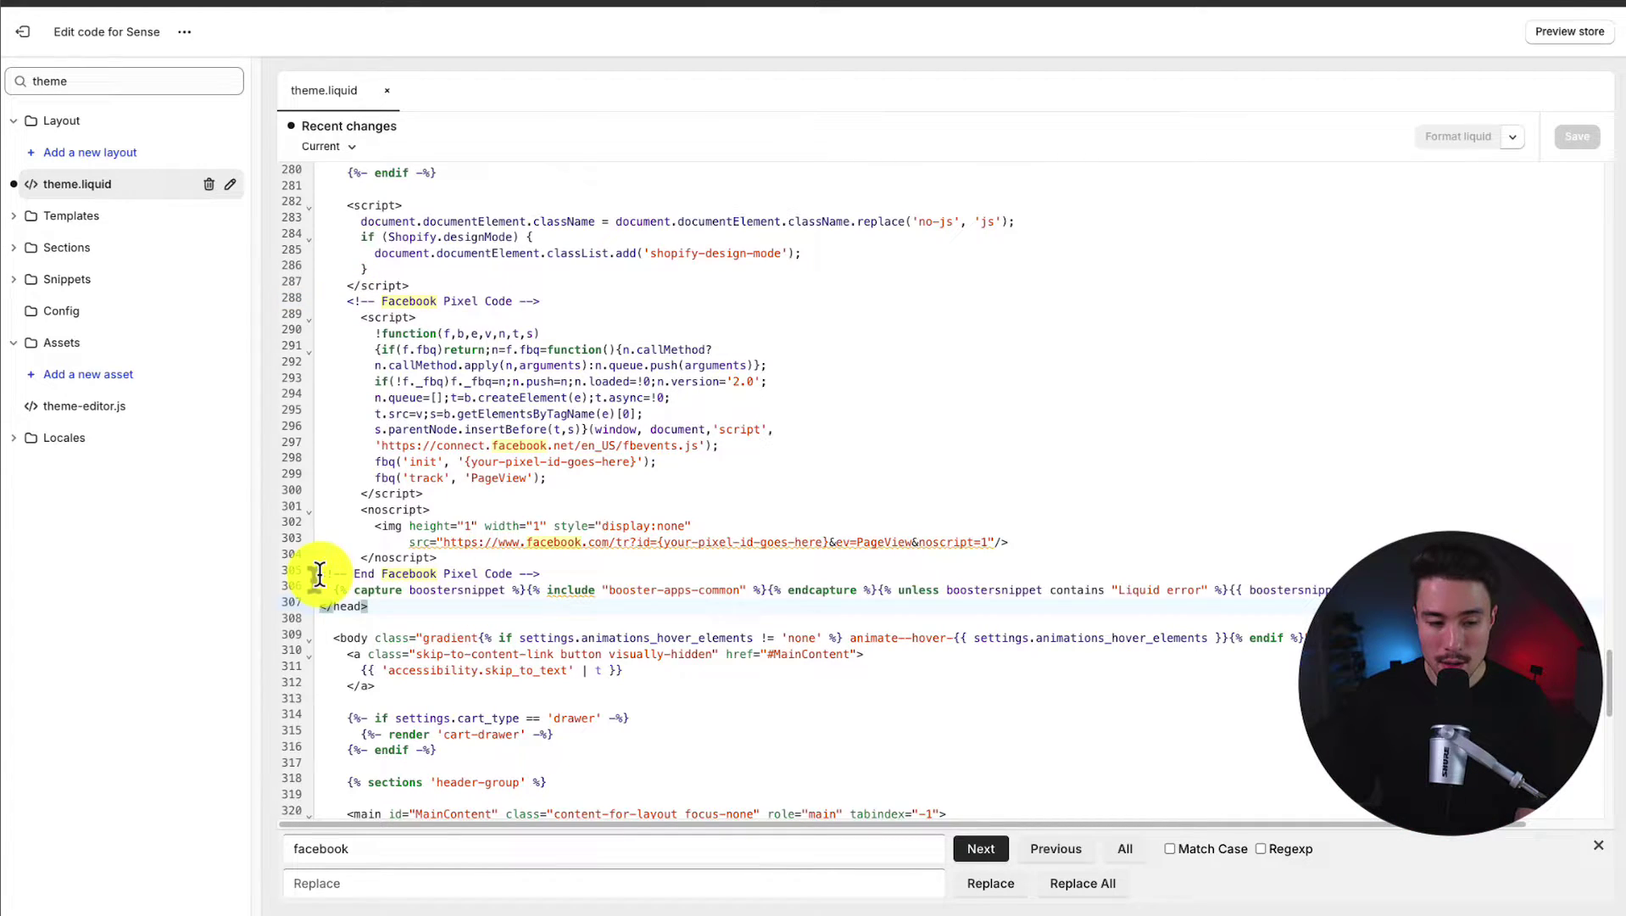
key("Tab")
key("Escape")
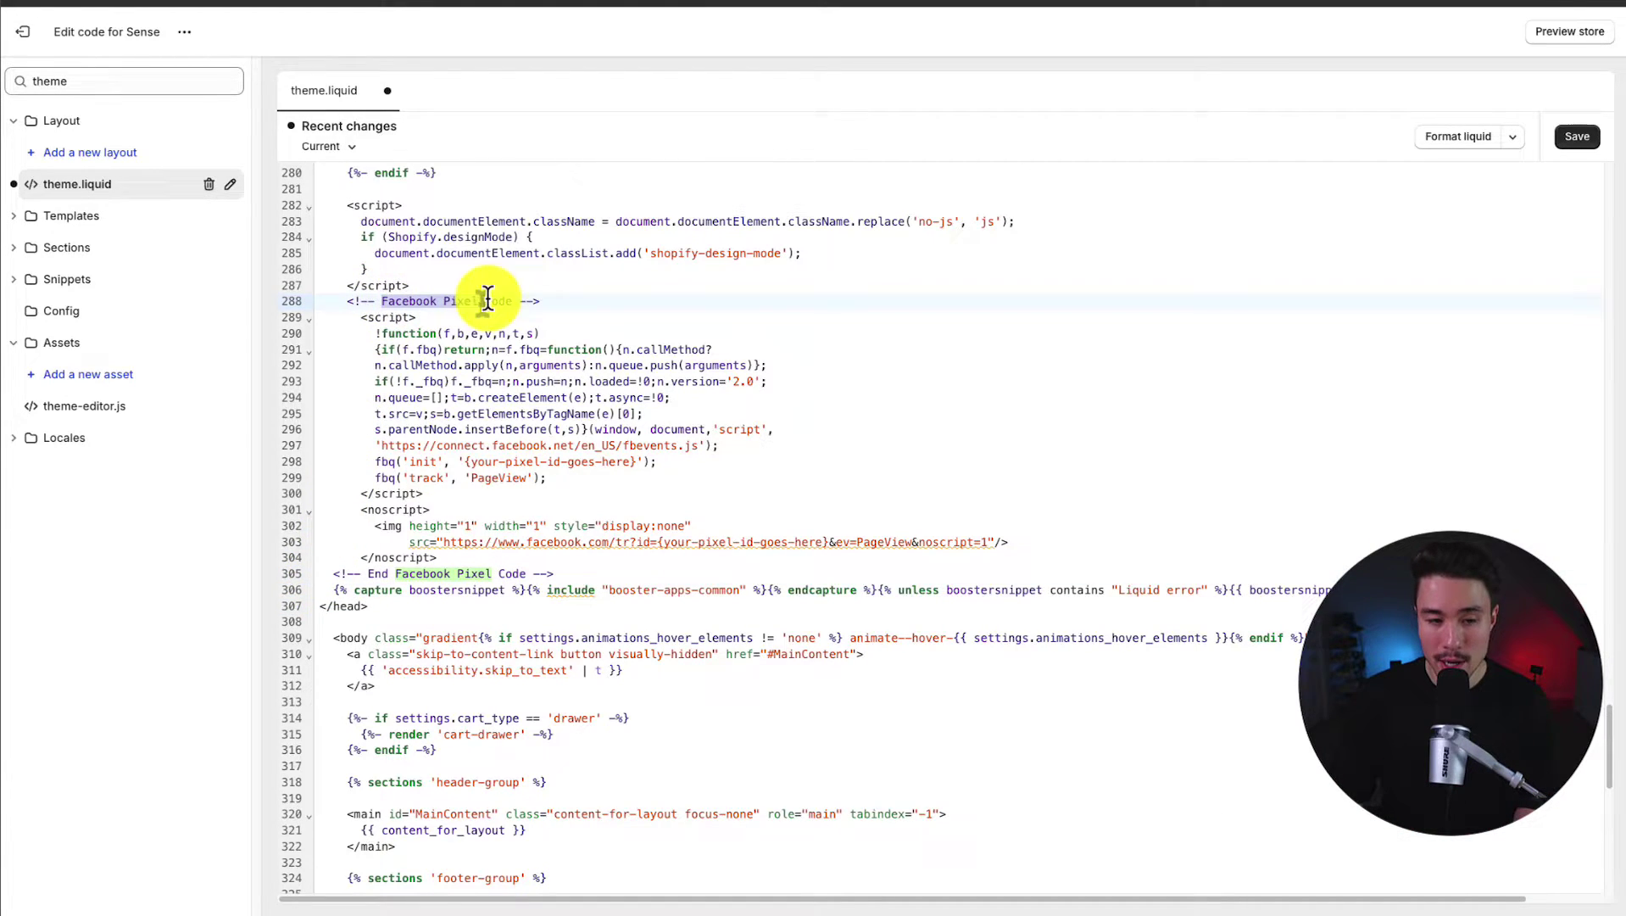
Review the pixel script on lines 289–300, its facebook.net URL and the End Facebook Pixel Code comment
left_click(499, 382)
left_click_drag(368, 574, 519, 575)
left_click_drag(388, 317, 473, 515)
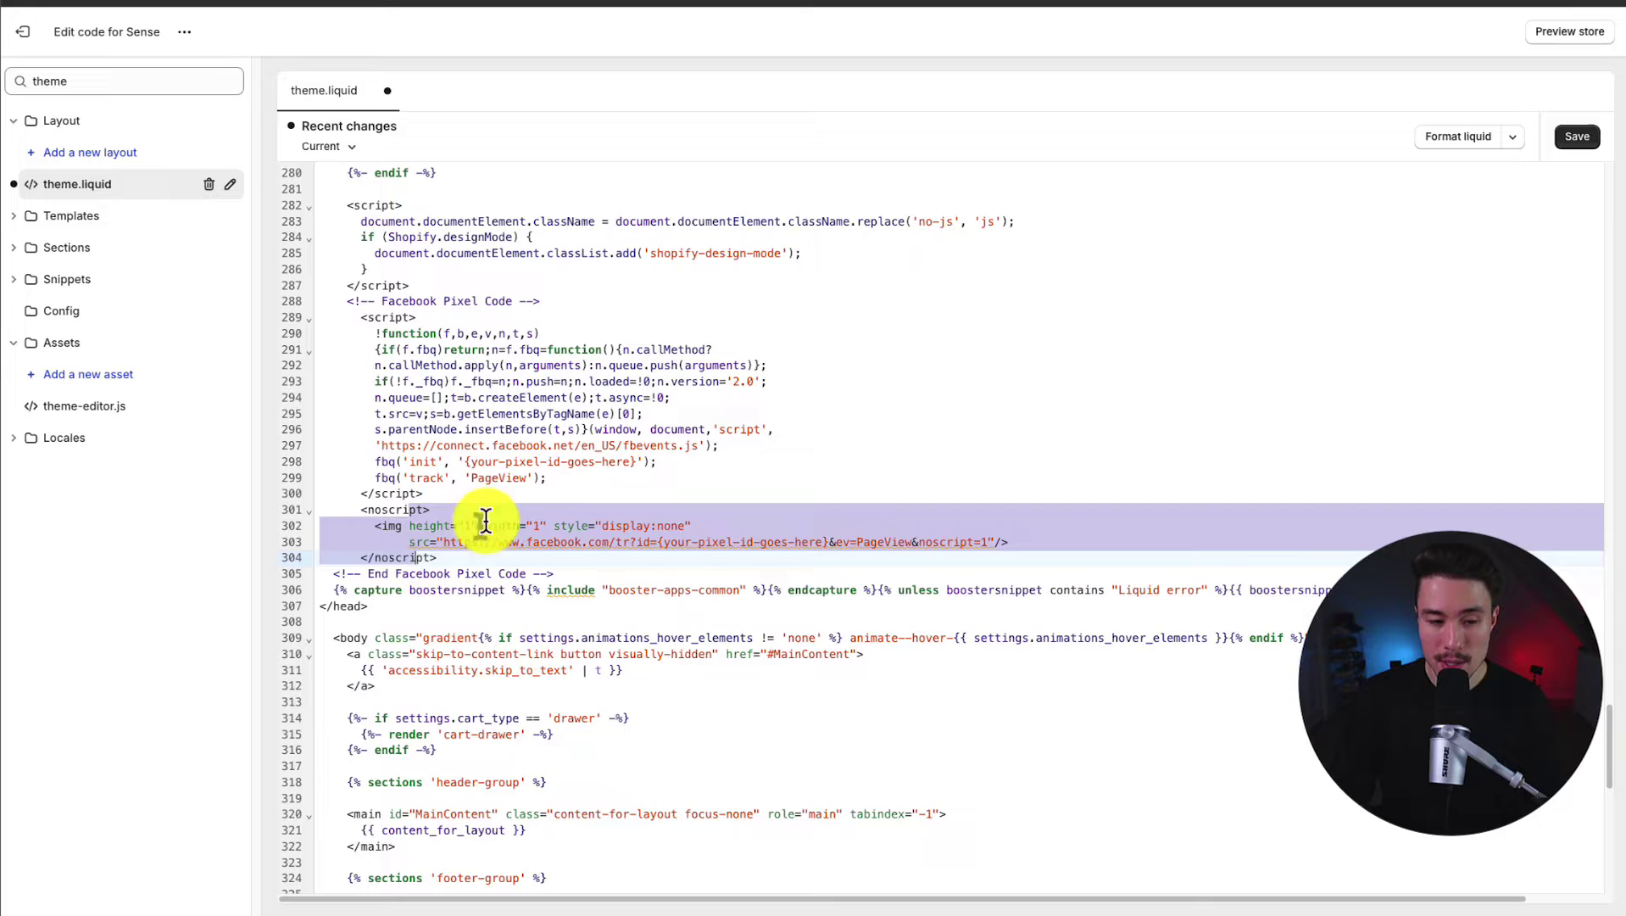
left_click(542, 478)
left_click_drag(493, 445, 574, 446)
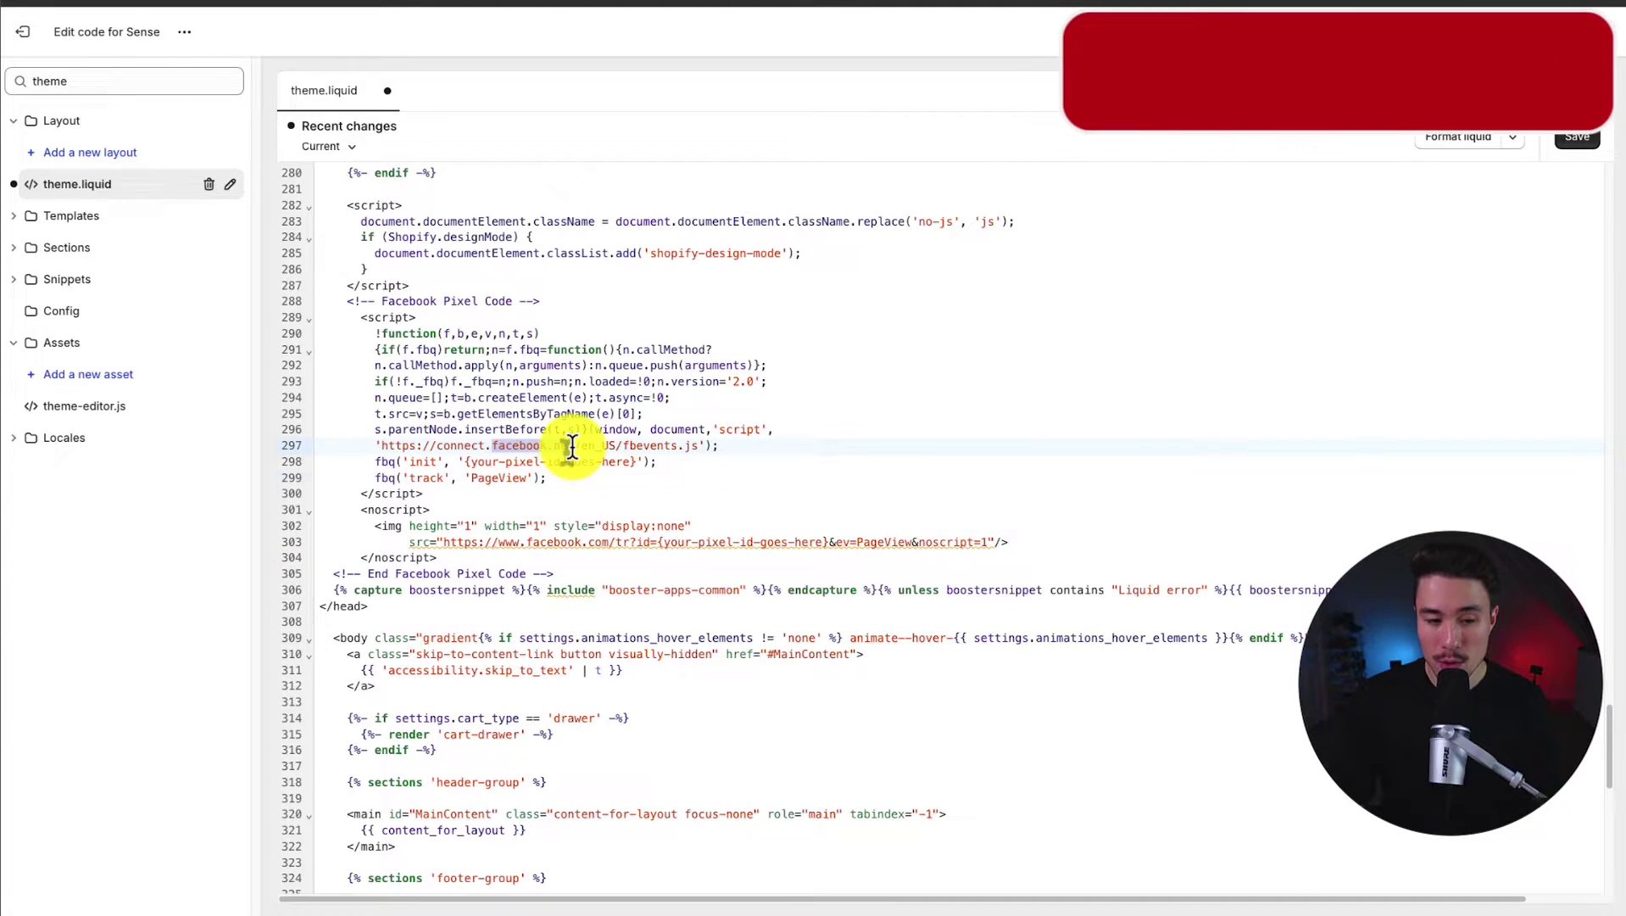
double_click(553, 542)
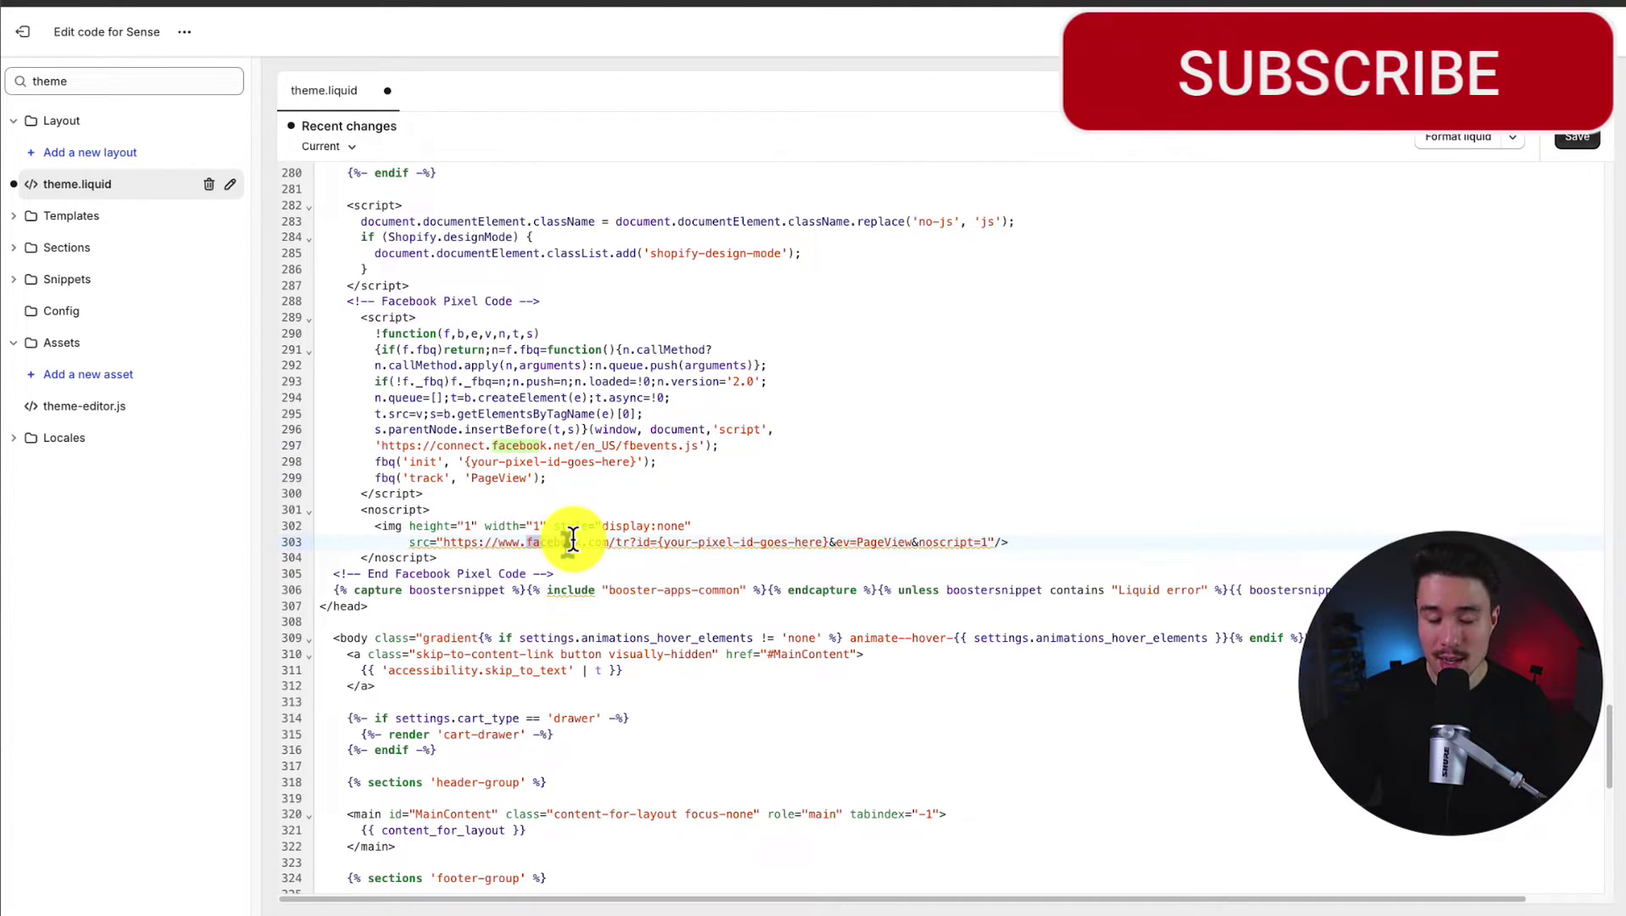
left_click(498, 461)
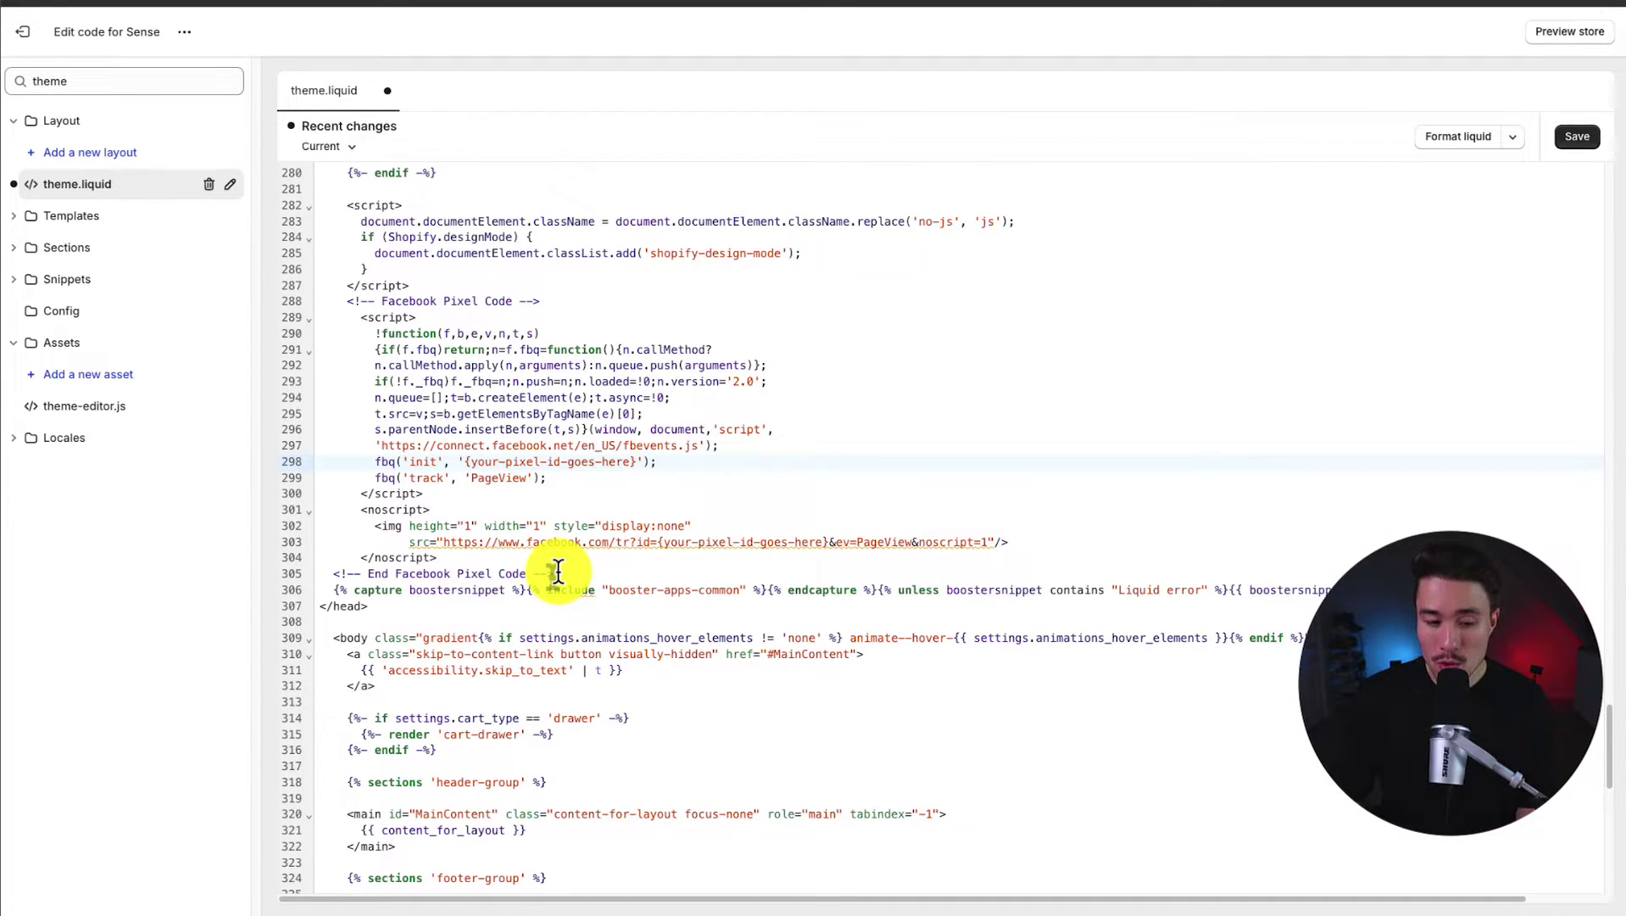
Delete lines 288–305 of the Facebook Pixel block plus the blank line, then save theme.liquid
left_click_drag(555, 573, 341, 301)
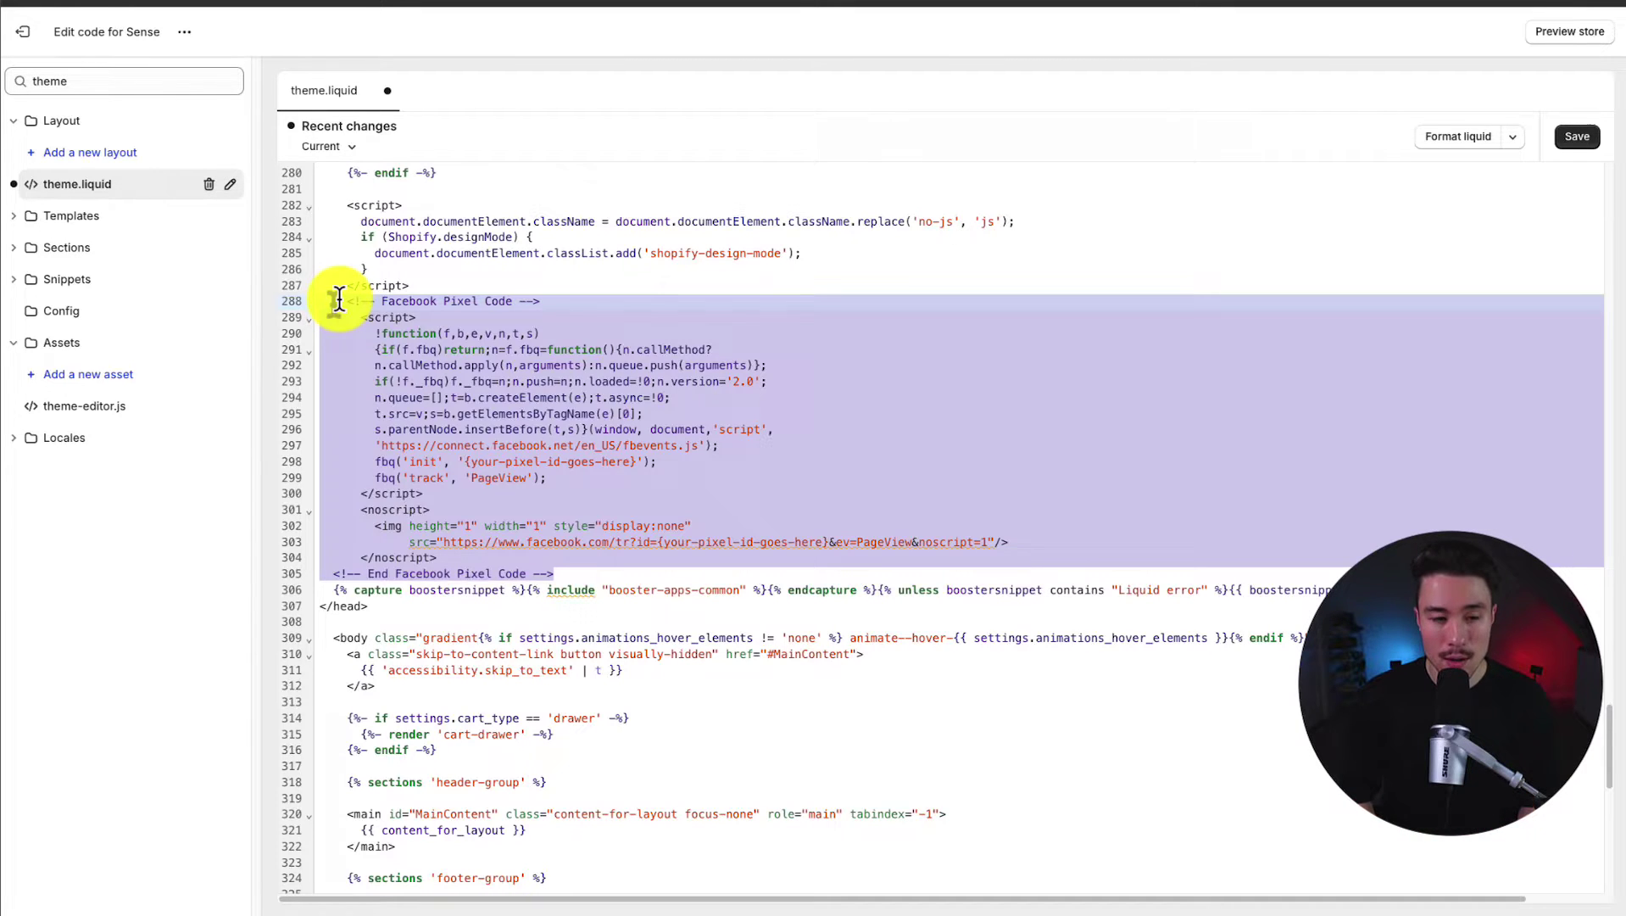
key("BackSpace")
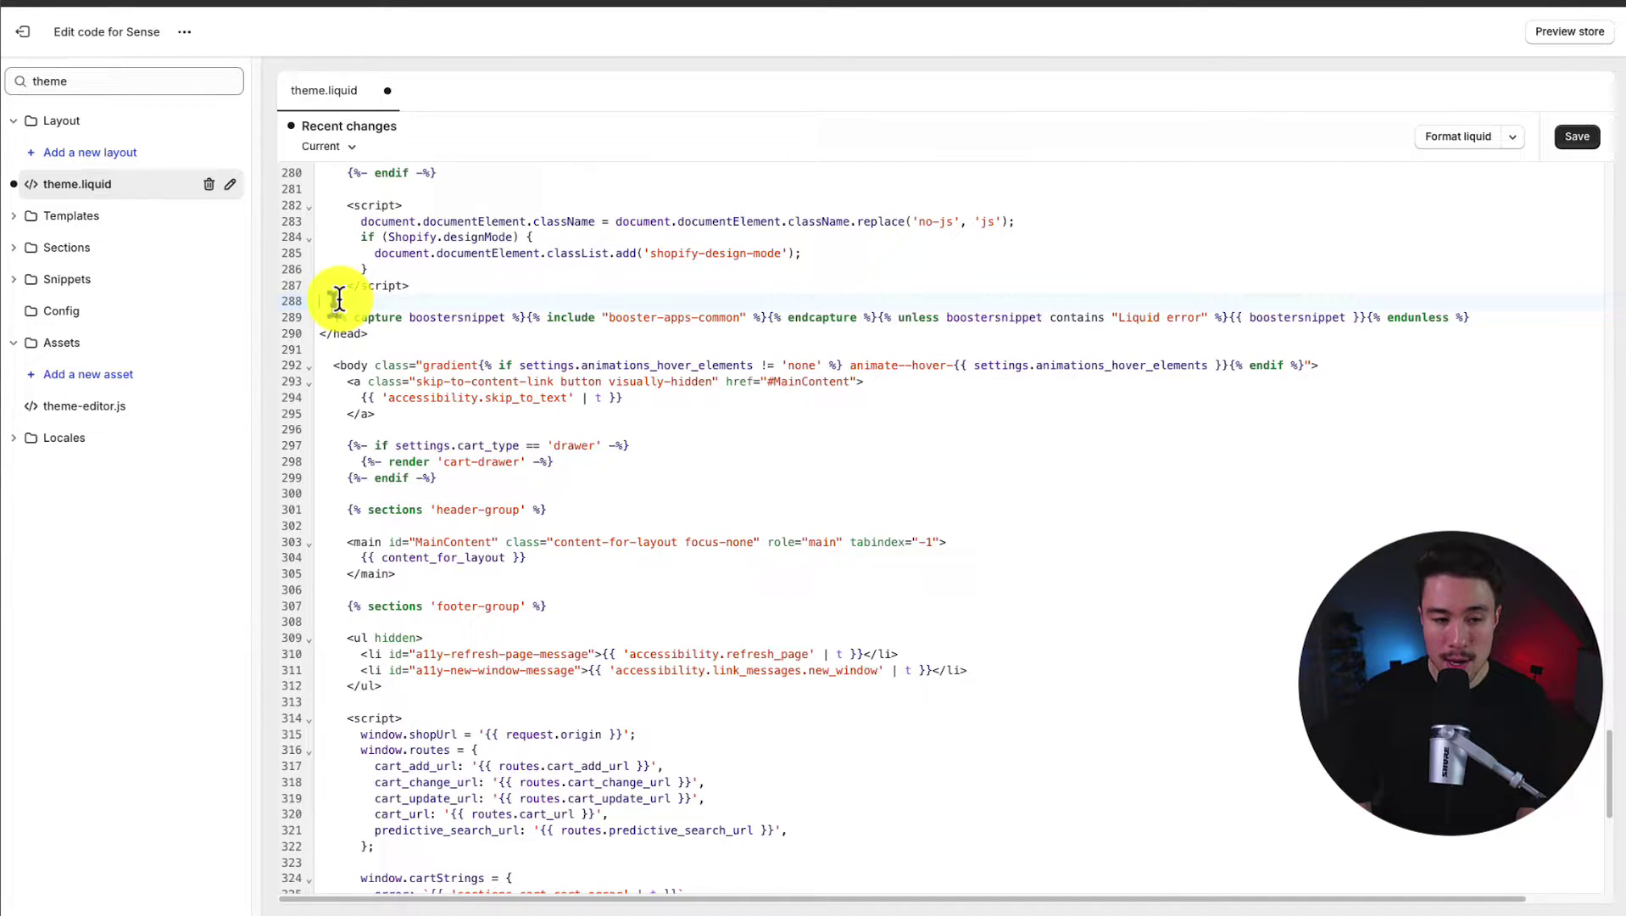
key("BackSpace")
left_click(1577, 137)
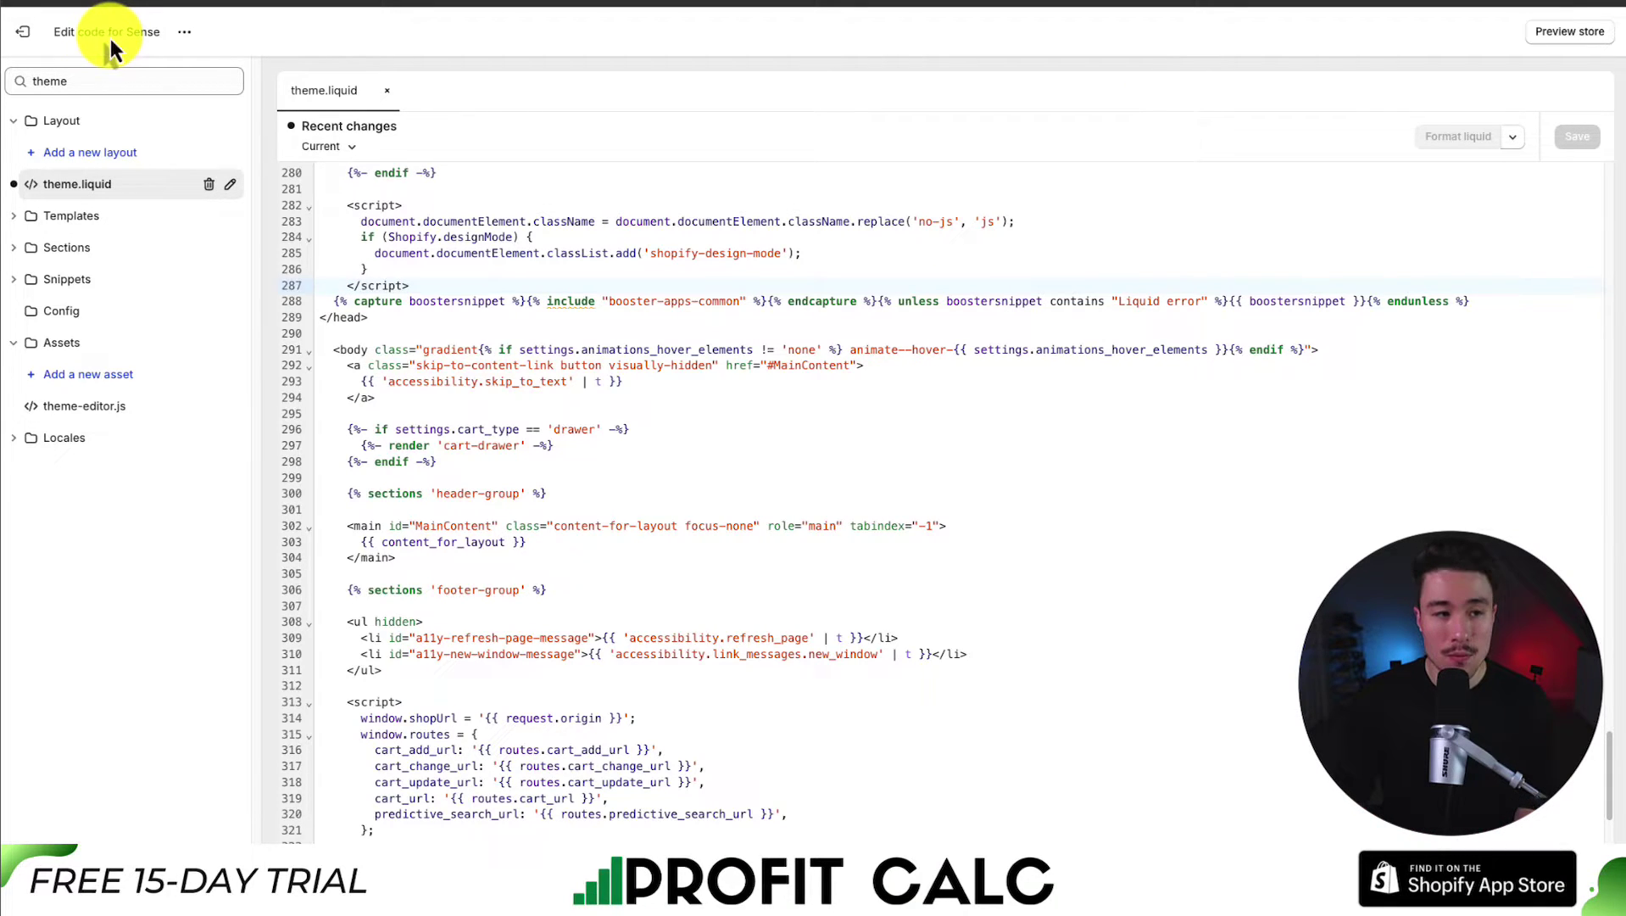
Return from the code editor to Themes and open the live storefront via View your store
left_click(23, 31)
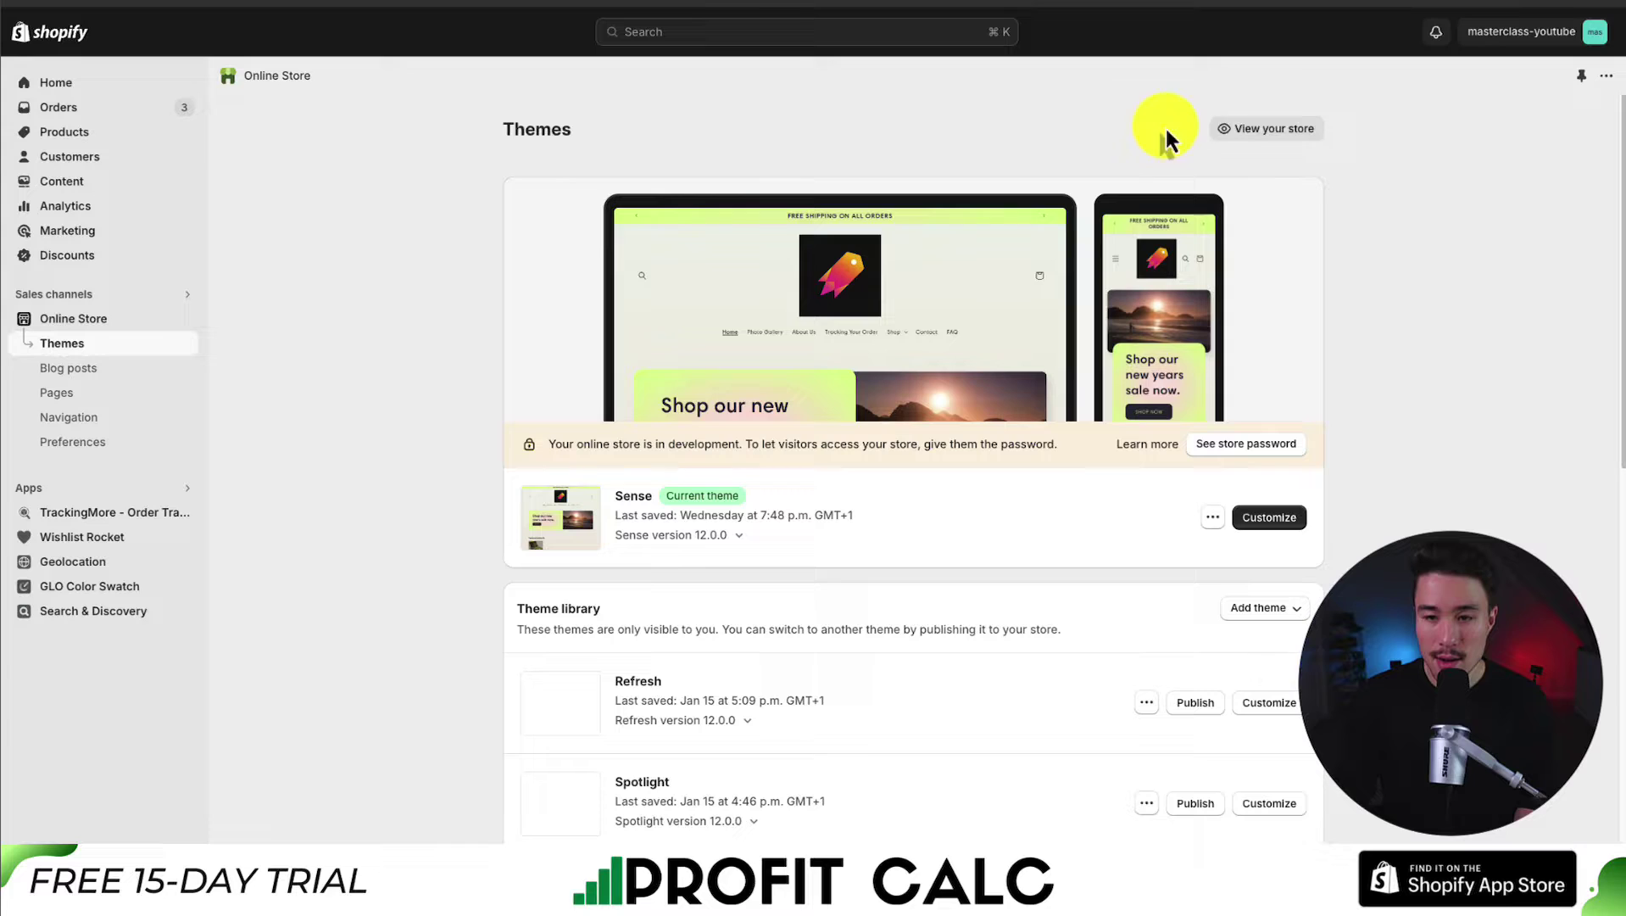
left_click(1287, 136)
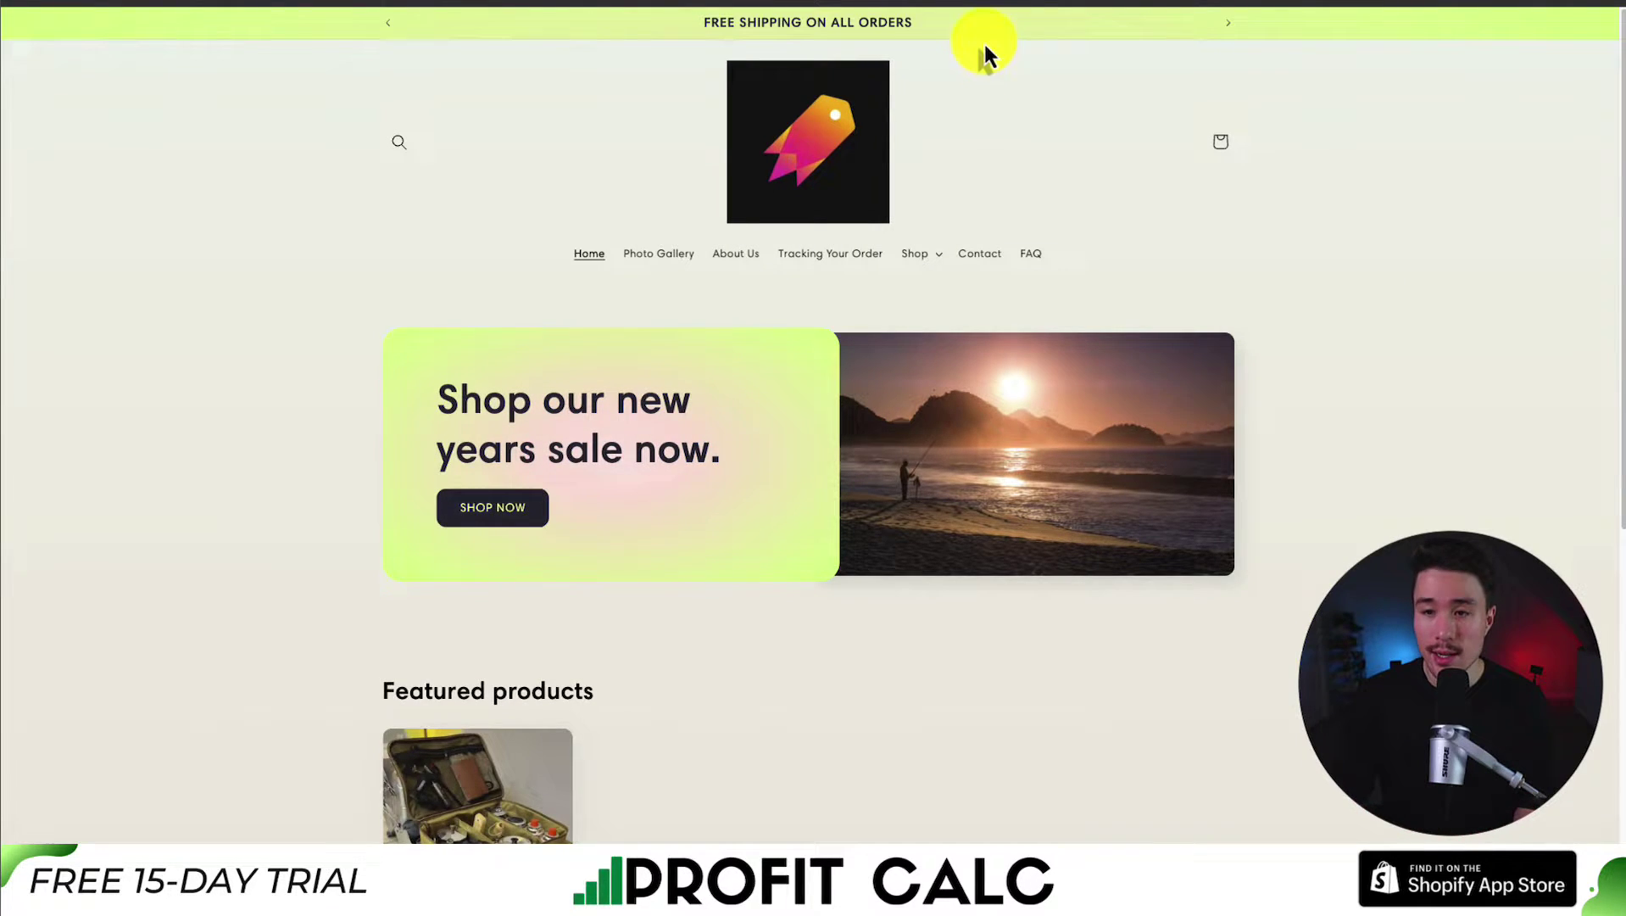
mouse_move(1621, 3)
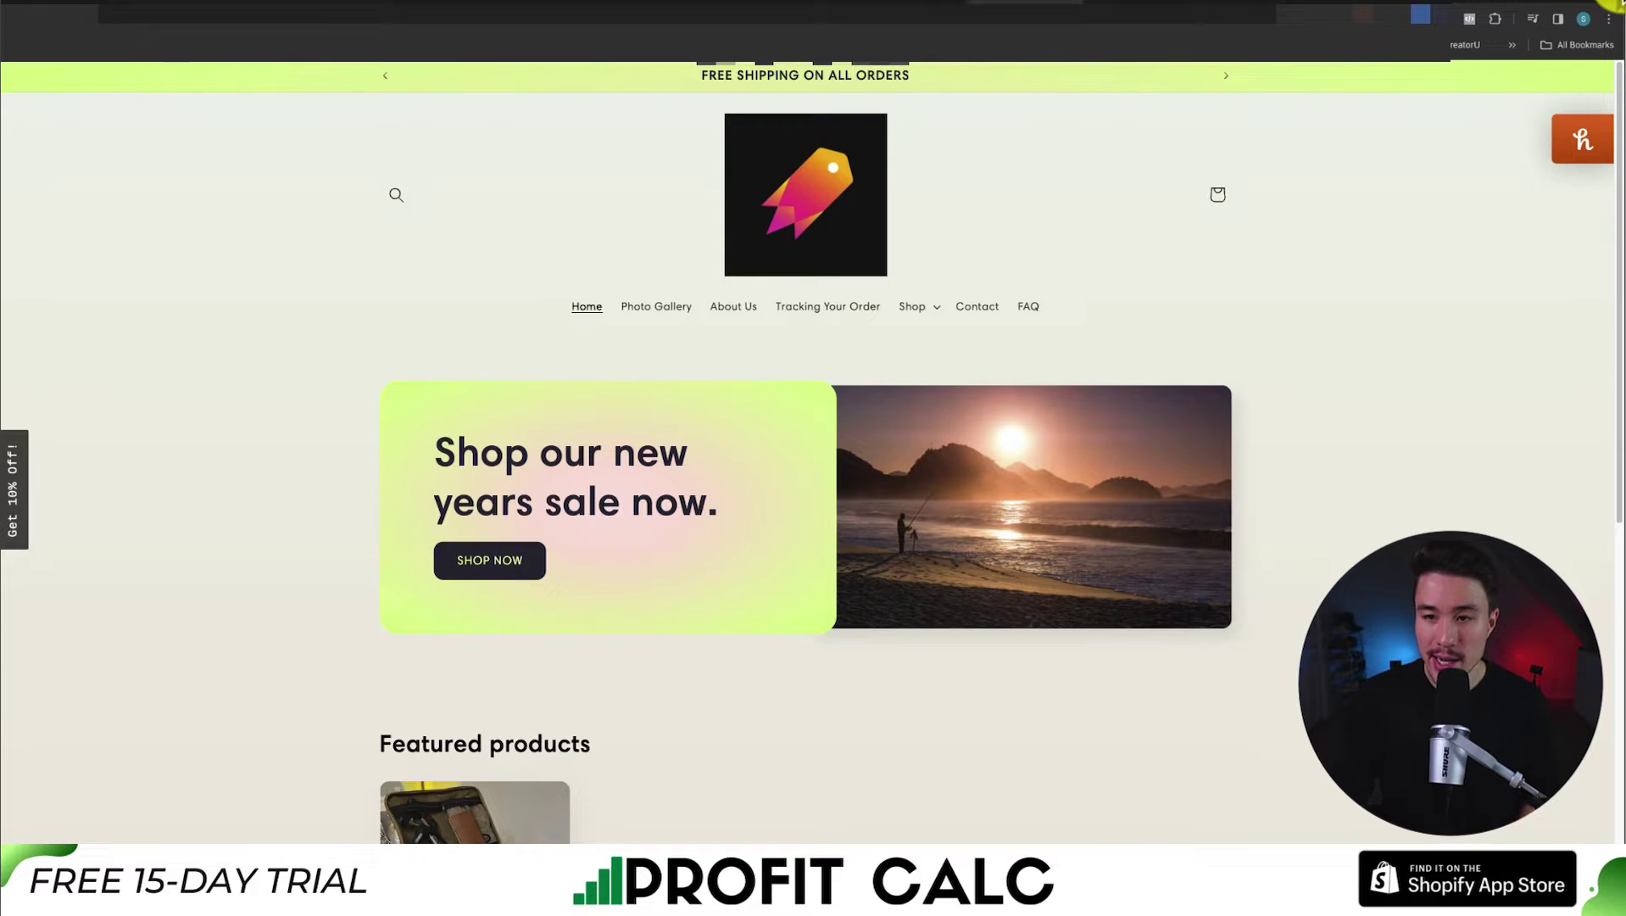
Open the Meta Pixel Helper extension from the toolbar to reach its Chrome Web Store listing
left_click(1467, 20)
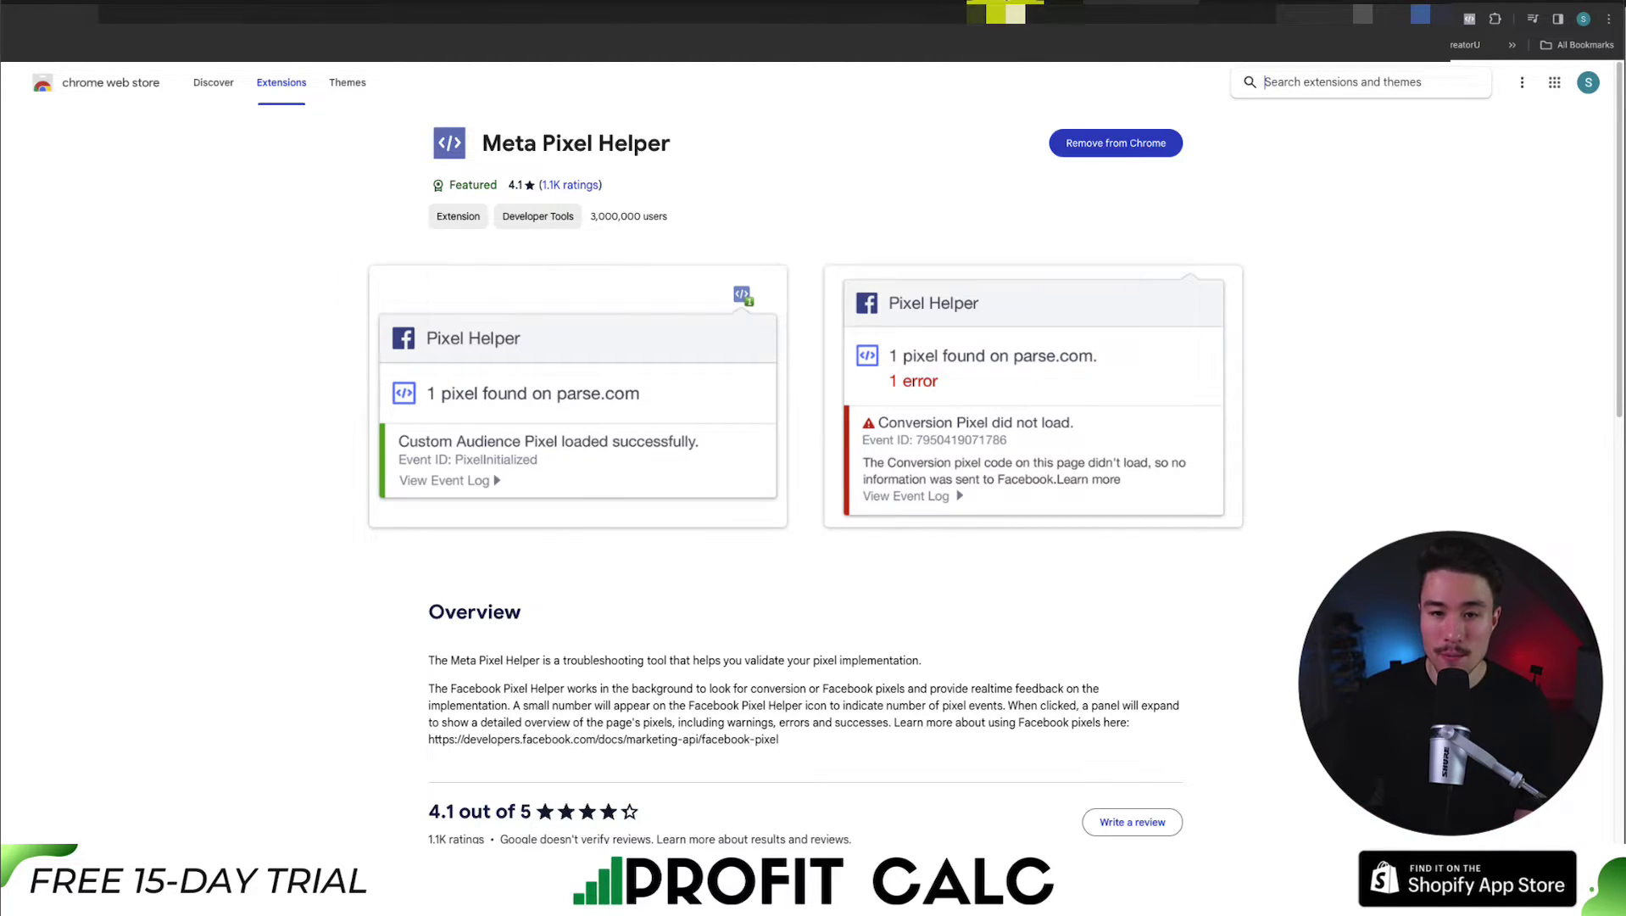
On the storefront tab, close the 10% off popup and run Meta Pixel Helper, which finds no pixel
left_click(1007, 12)
left_click(1016, 327)
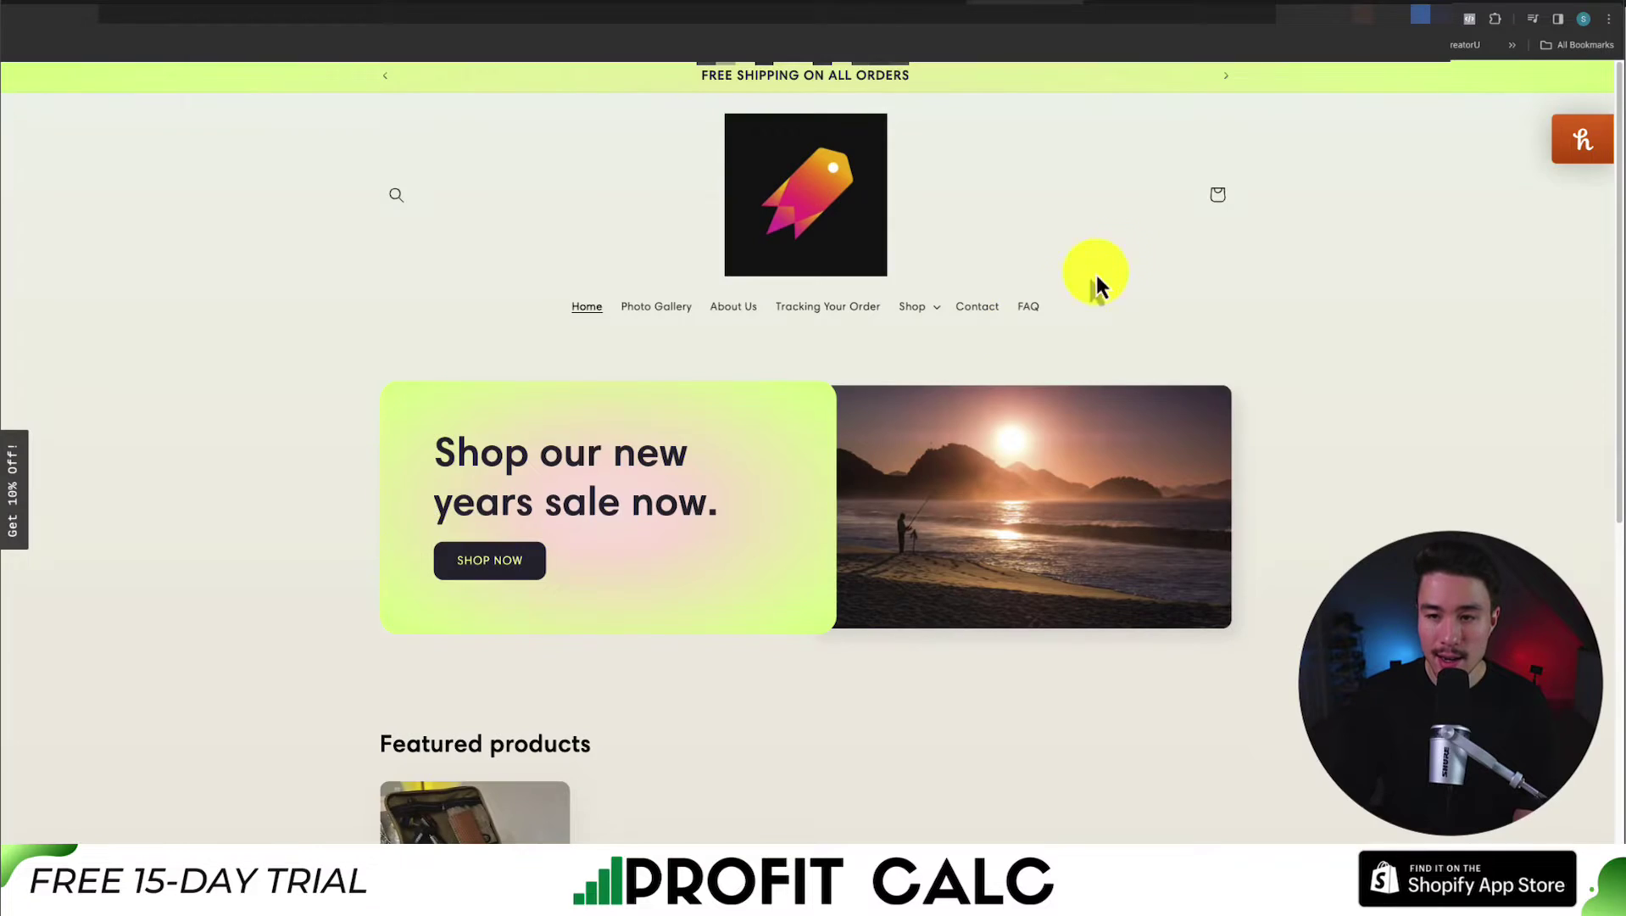
left_click(1469, 19)
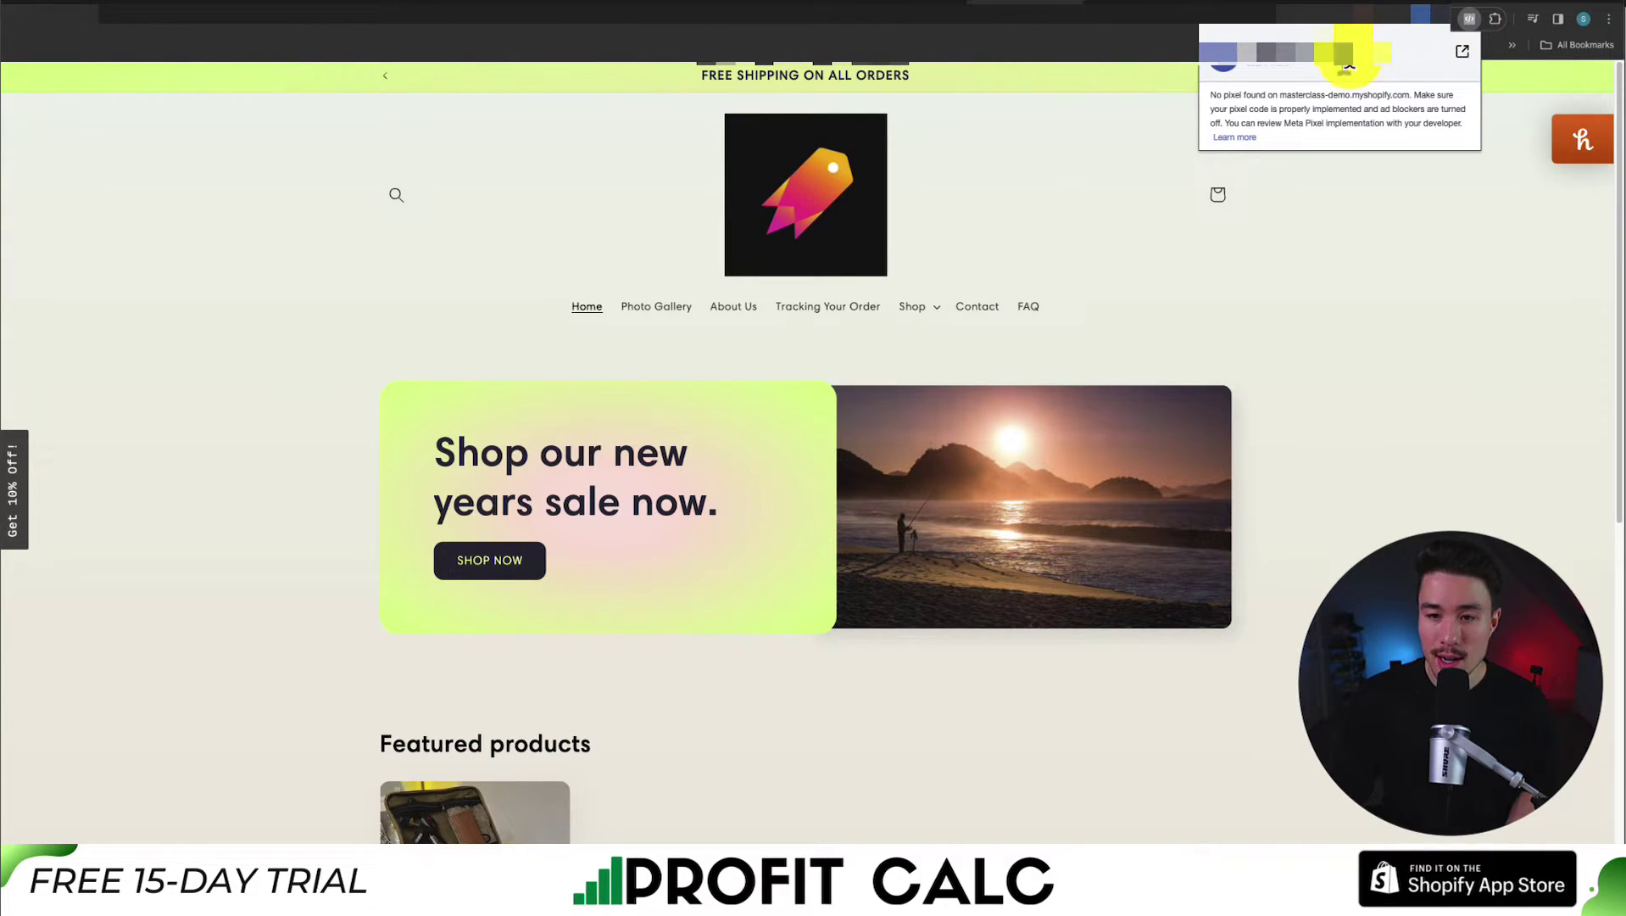
left_click_drag(1227, 96, 1412, 95)
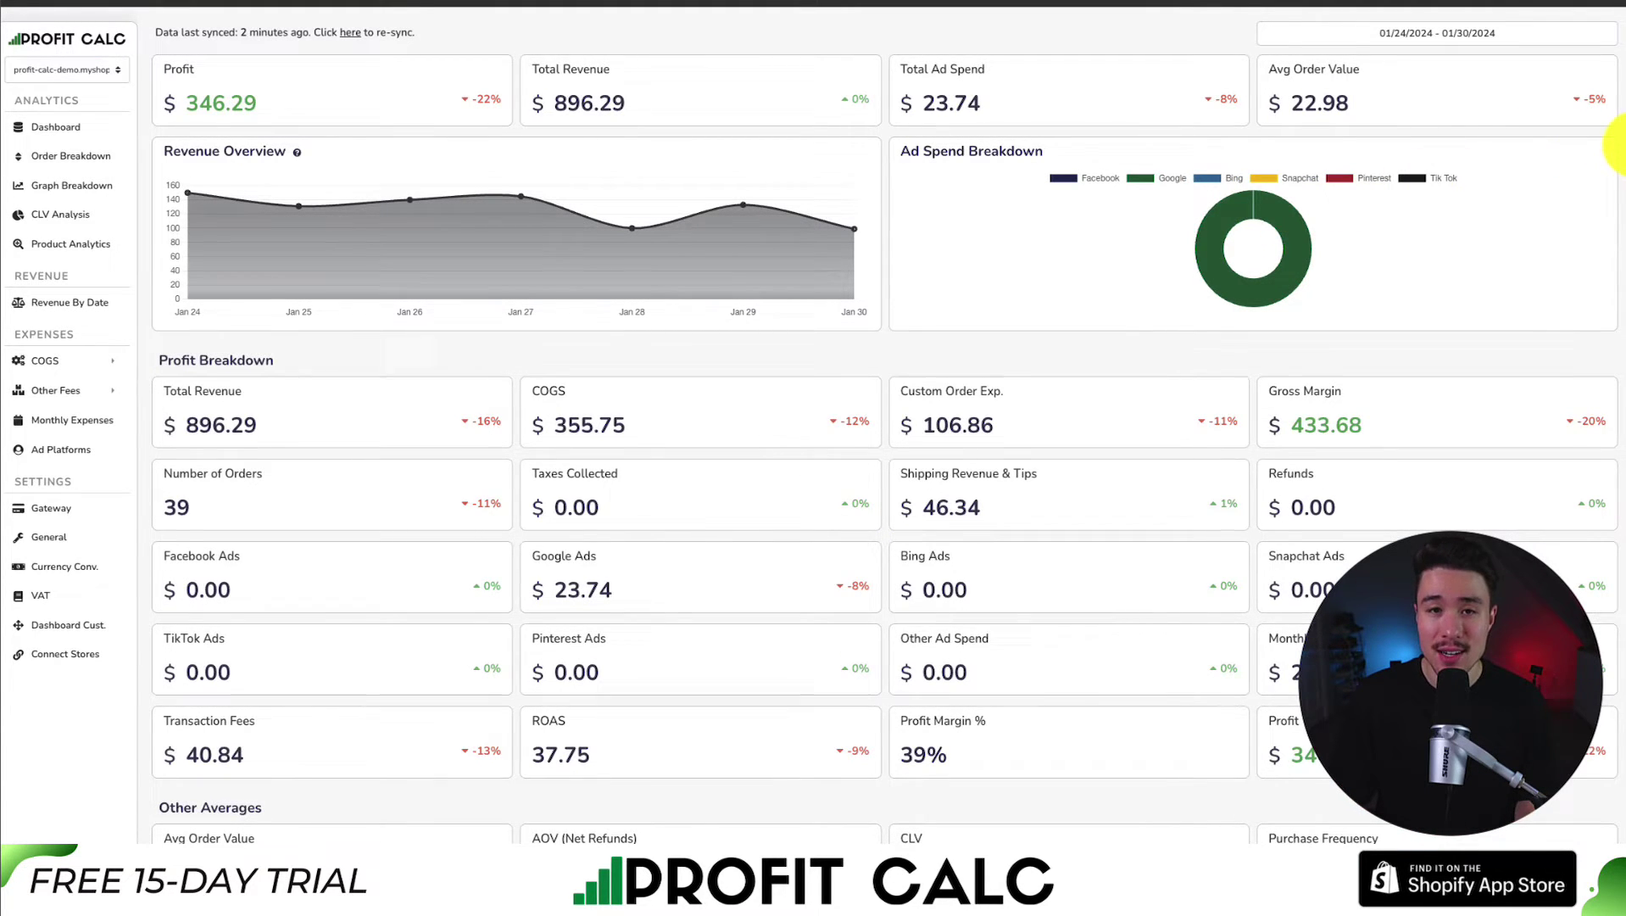
Scroll through the Profit Calc metric cards for 01/24/2024–01/30/2024
scroll(1622, 144, "down", 3)
left_click_drag(1621, 246, 1622, 183)
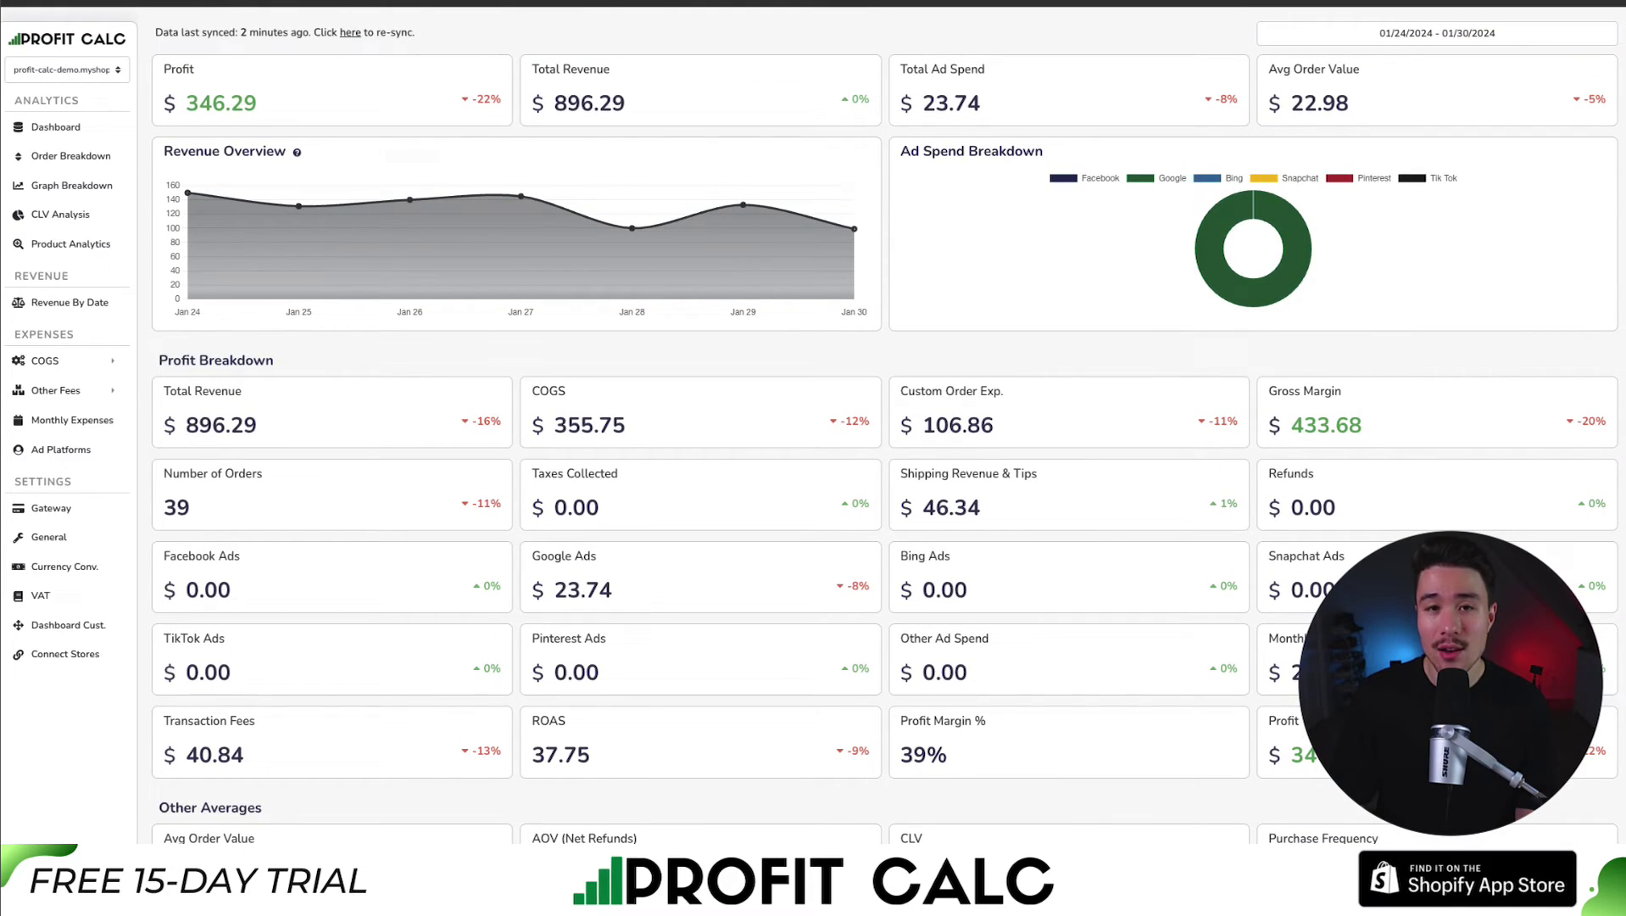